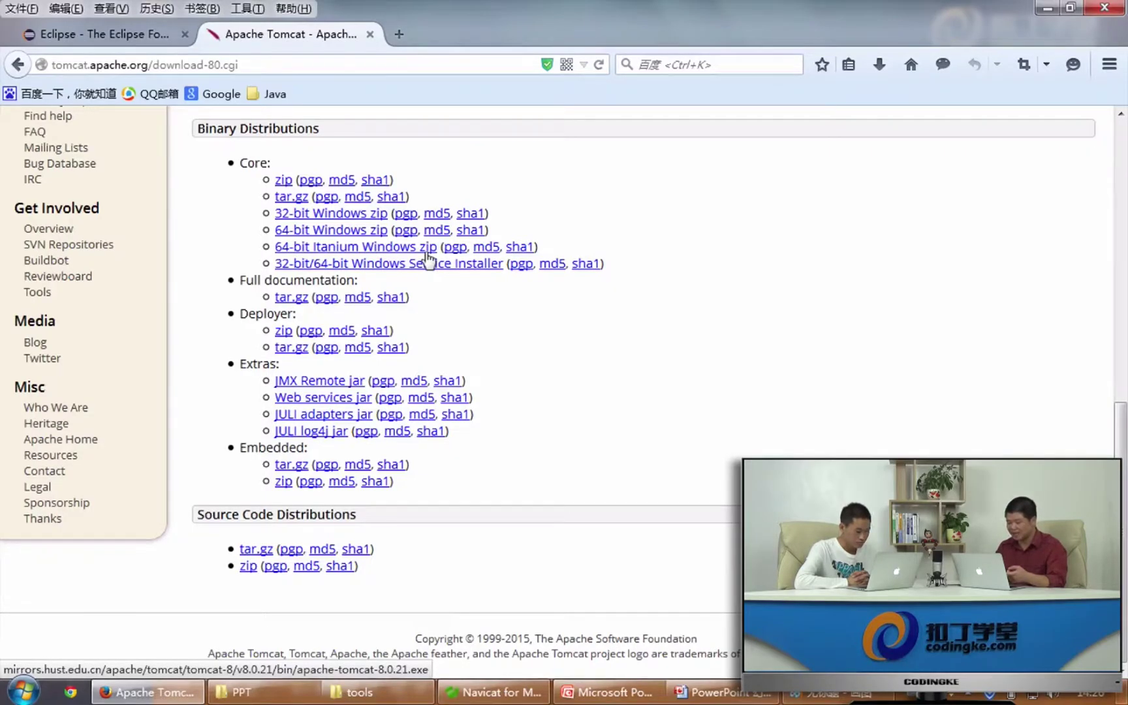
# Step: Switch to the tools folder in File Explorer and open the extracted apache-tomcat-8.0.21 folder
pyautogui.hotkey('alt', 'Tab')
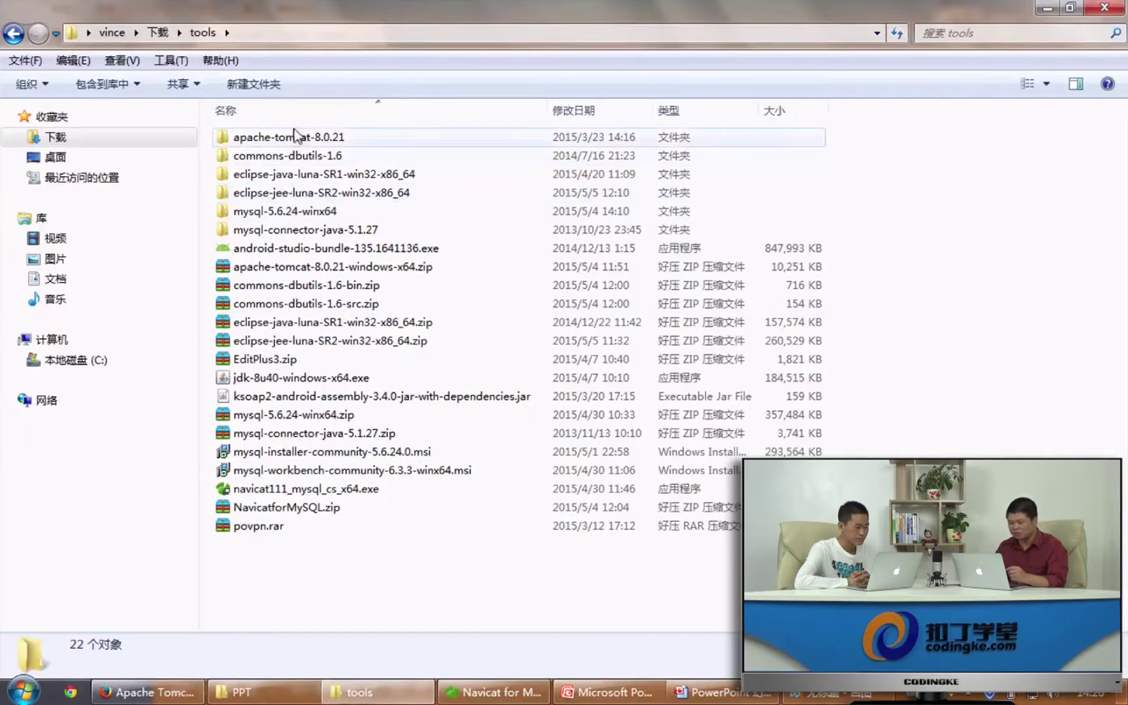
pyautogui.click(294, 136)
pyautogui.click(295, 252)
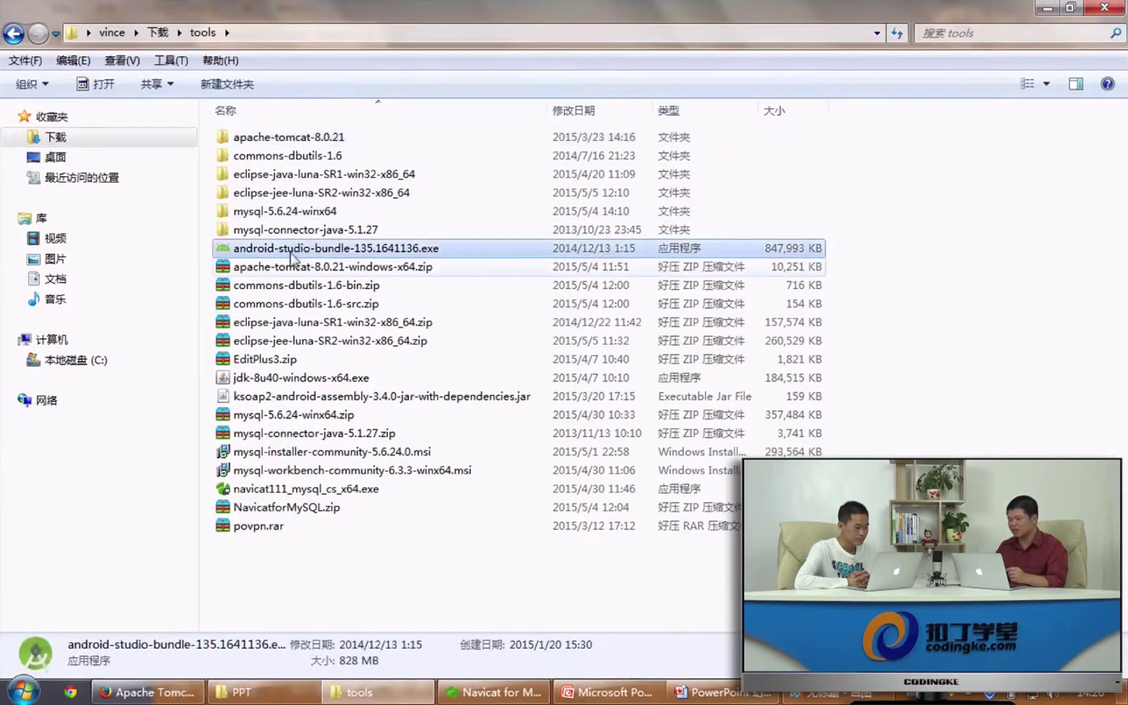
pyautogui.click(300, 266)
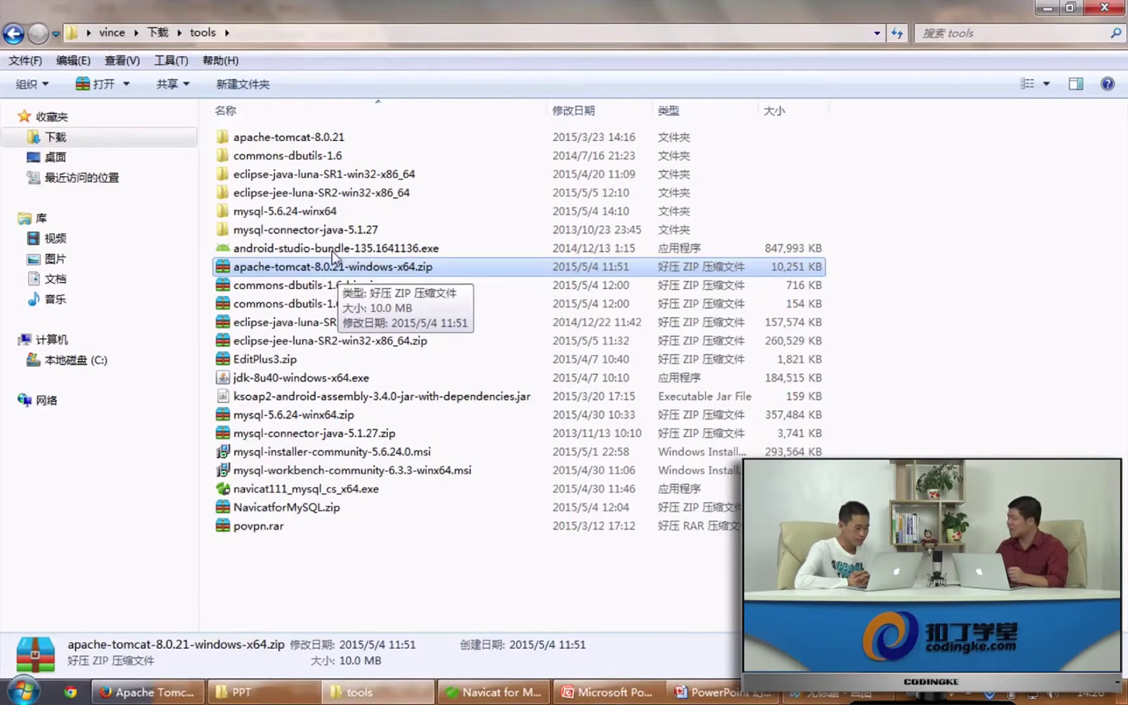
pyautogui.click(294, 134)
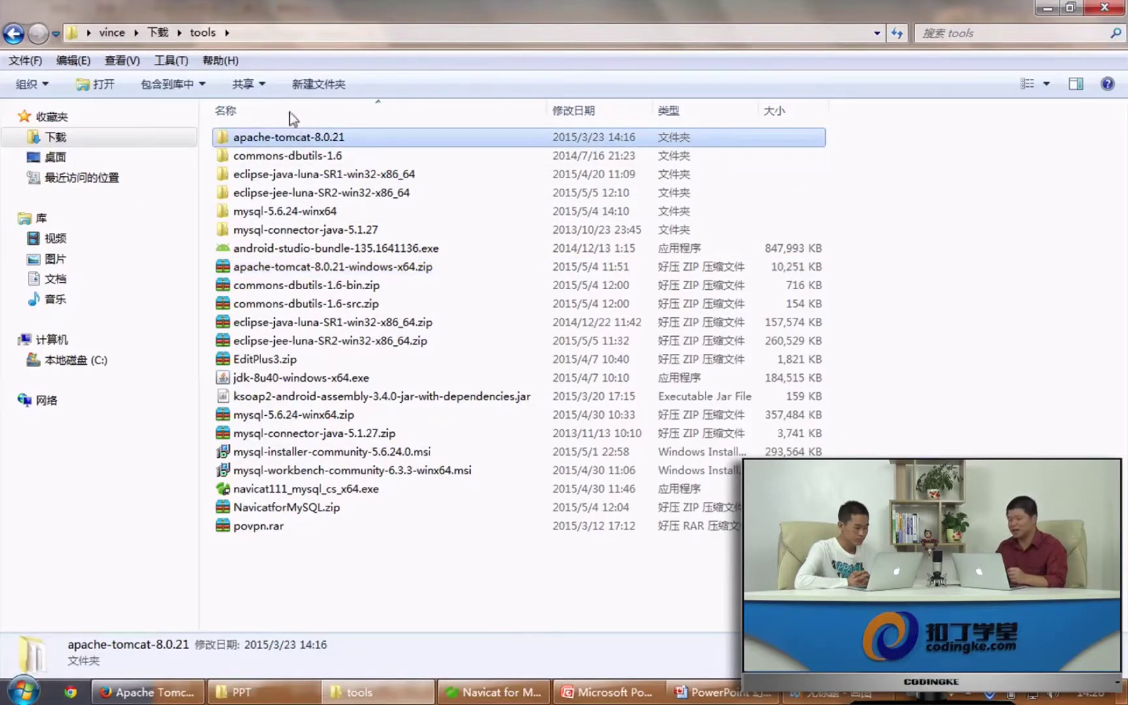
pyautogui.doubleClick(291, 131)
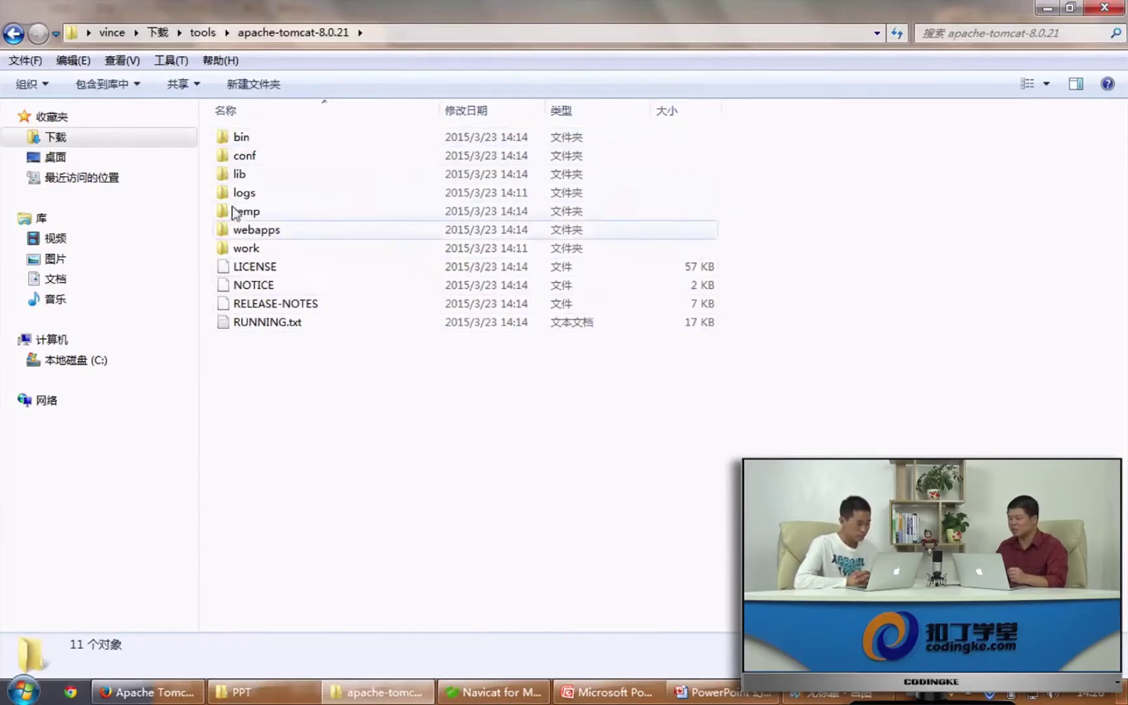
# Step: Open Tomcat's bin folder to view its scripts and executables
pyautogui.click(233, 135)
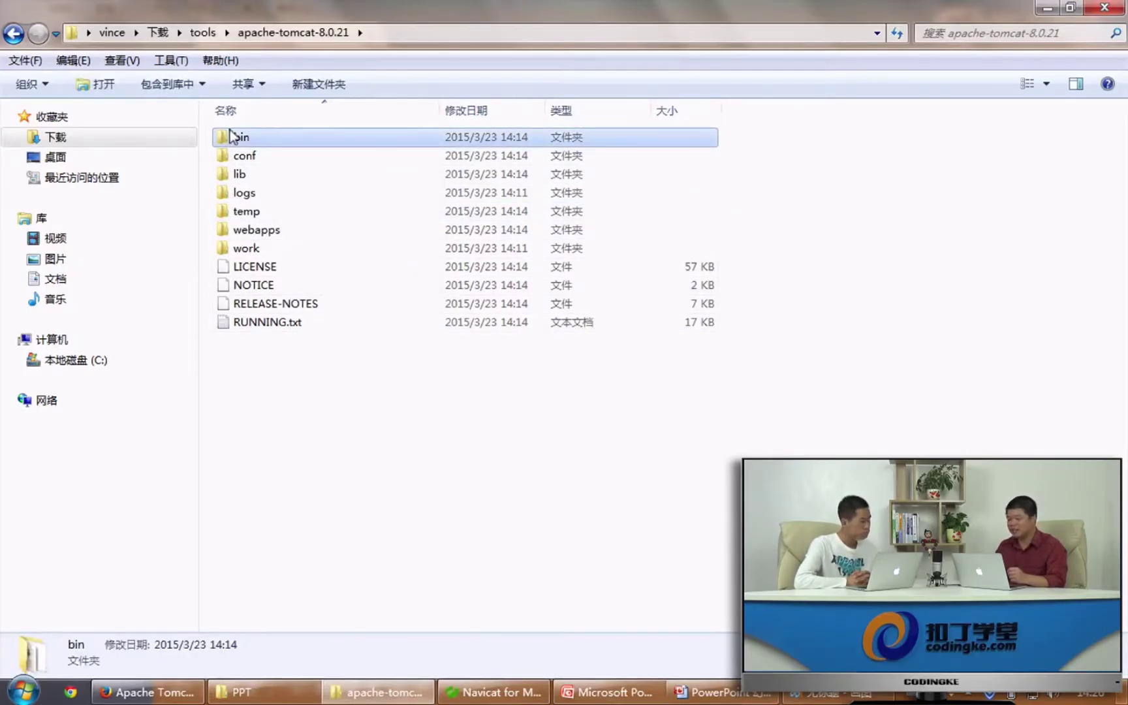
pyautogui.doubleClick(233, 136)
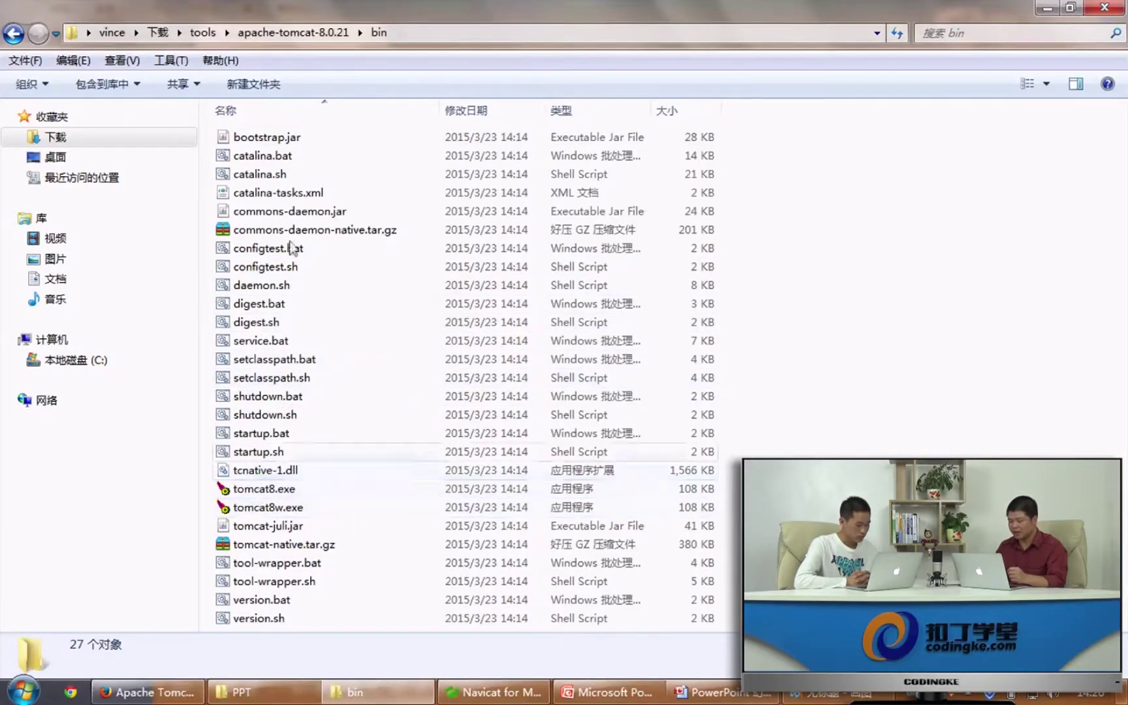
pyautogui.click(298, 31)
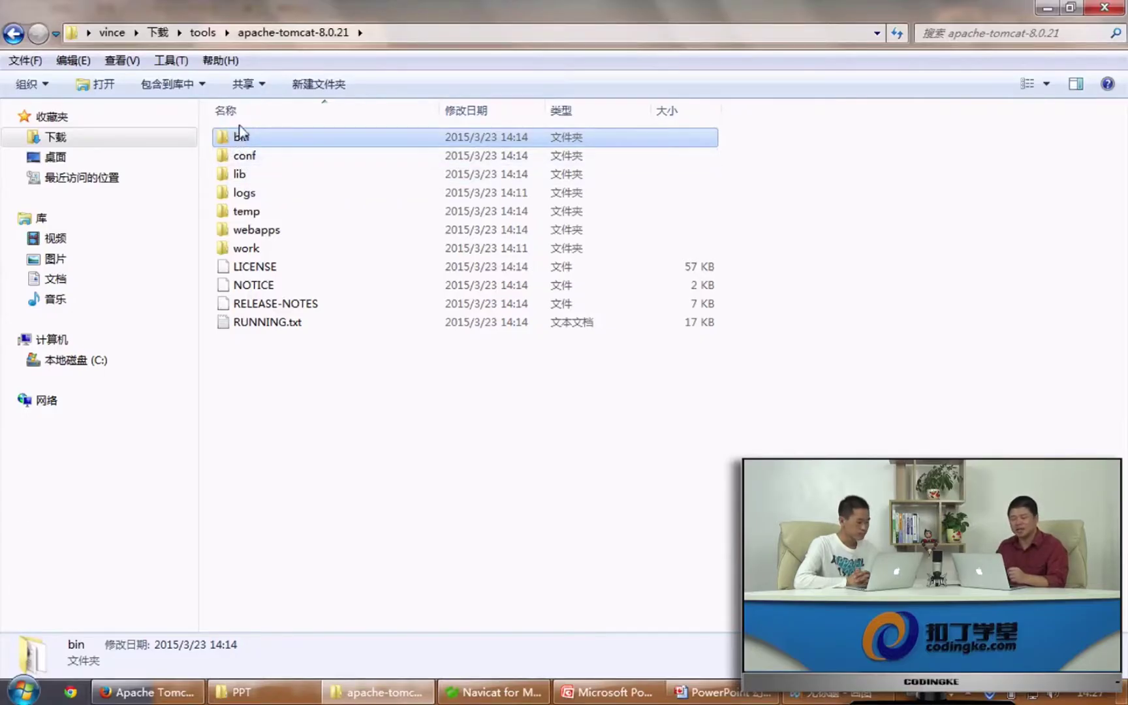
pyautogui.doubleClick(240, 131)
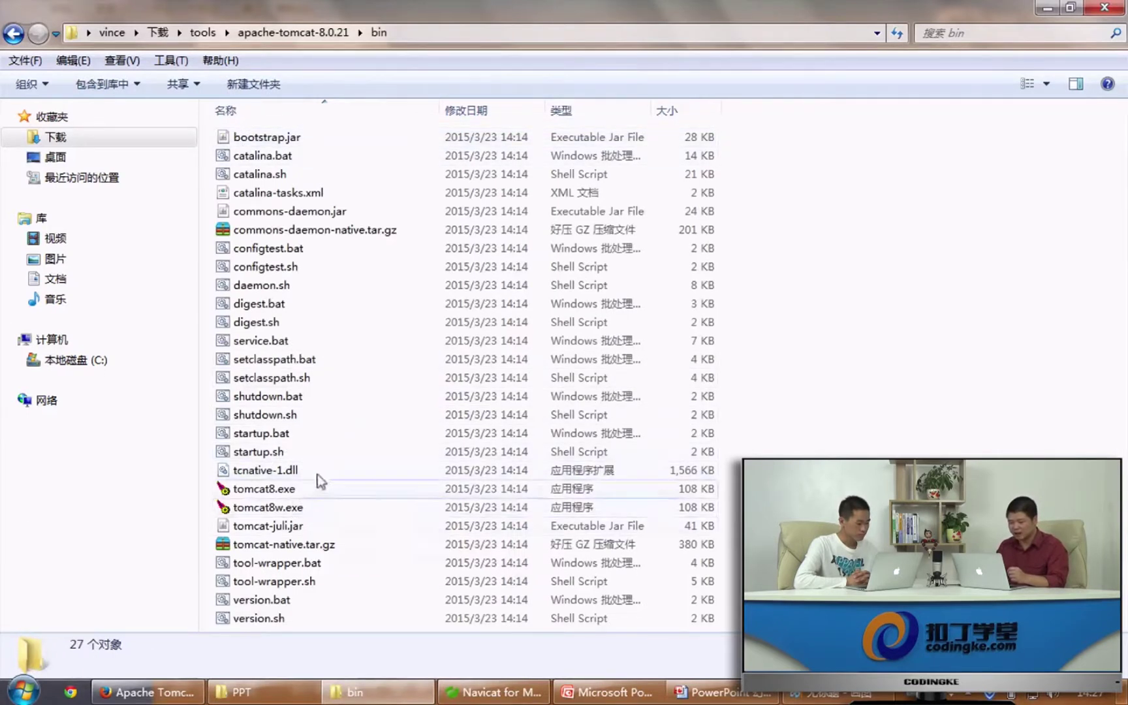
# Step: Try to launch tomcat8w.exe from Tomcat's bin folder and dismiss the resulting dialogs
pyautogui.click(276, 486)
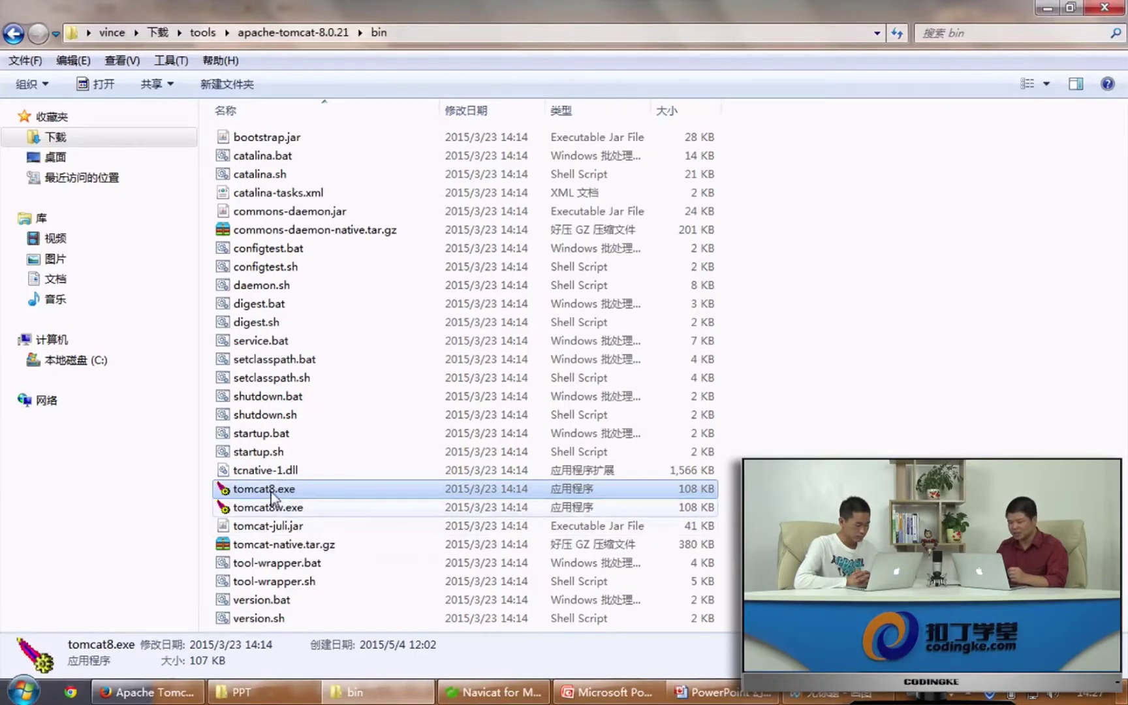
pyautogui.doubleClick(275, 508)
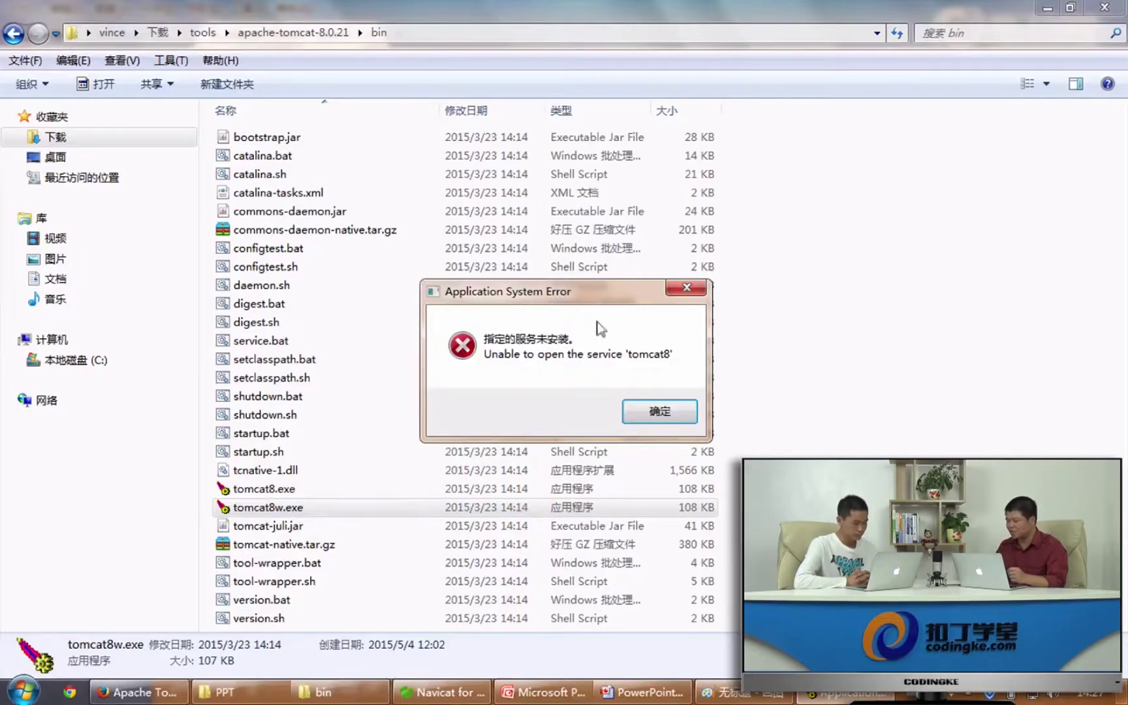
pyautogui.click(685, 288)
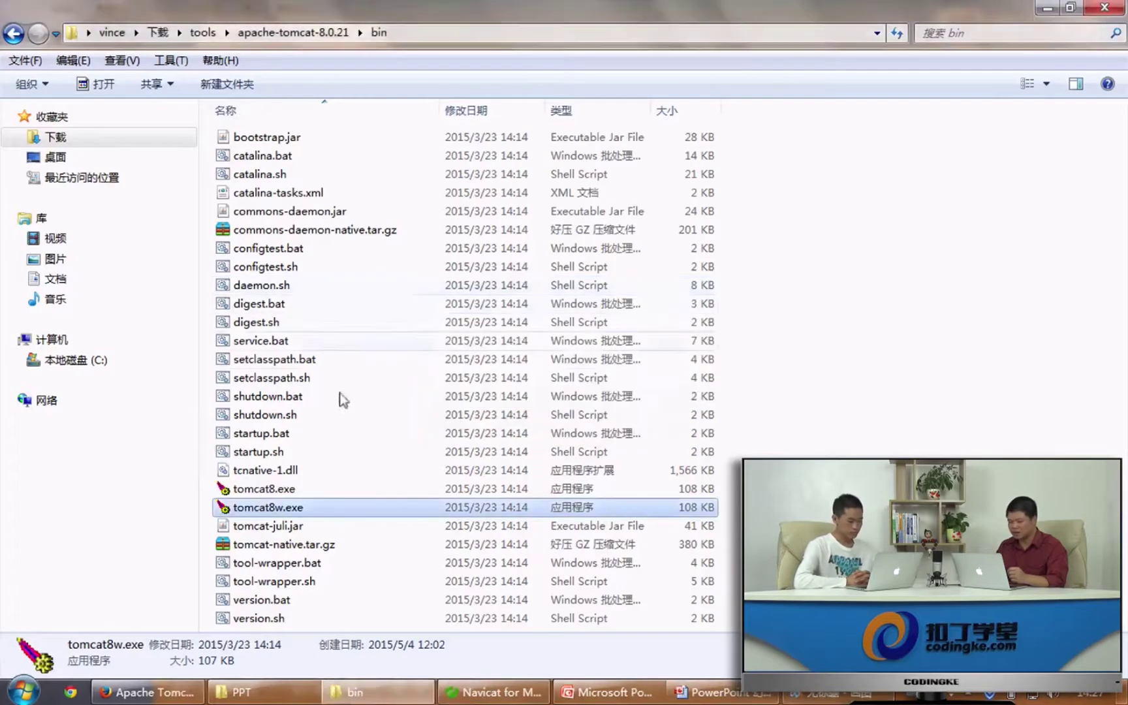
pyautogui.doubleClick(261, 507)
pyautogui.click(665, 410)
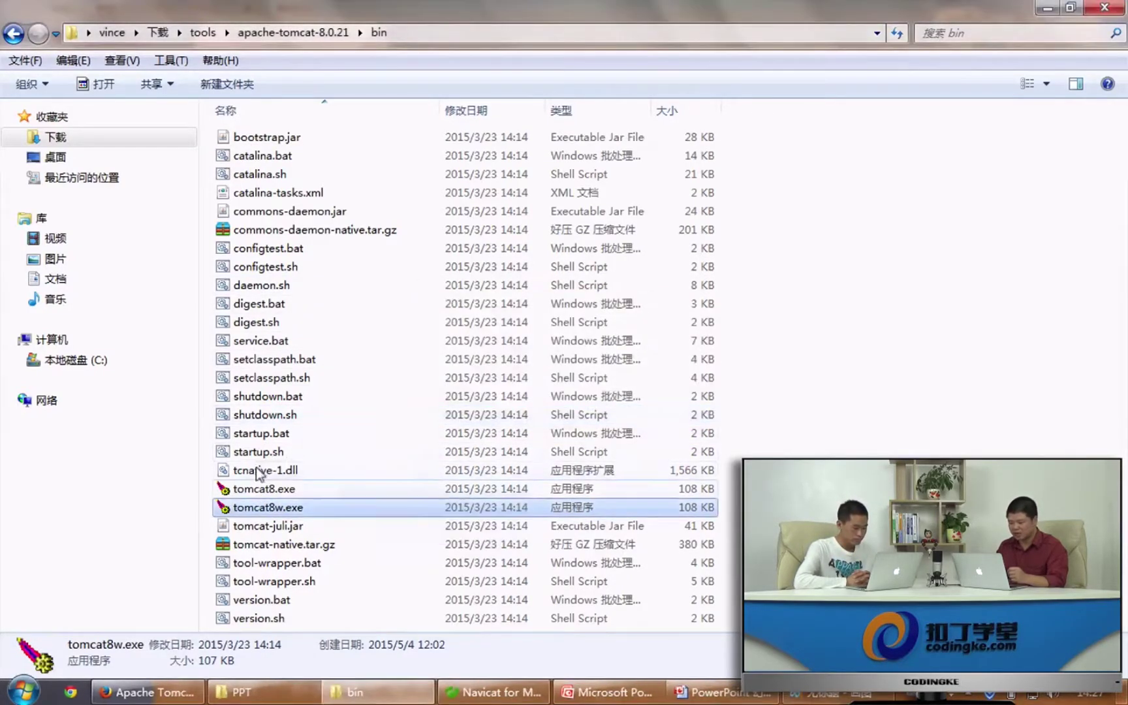
# Step: Examine the shutdown.bat and startup.bat scripts in Tomcat's bin folder
pyautogui.click(273, 396)
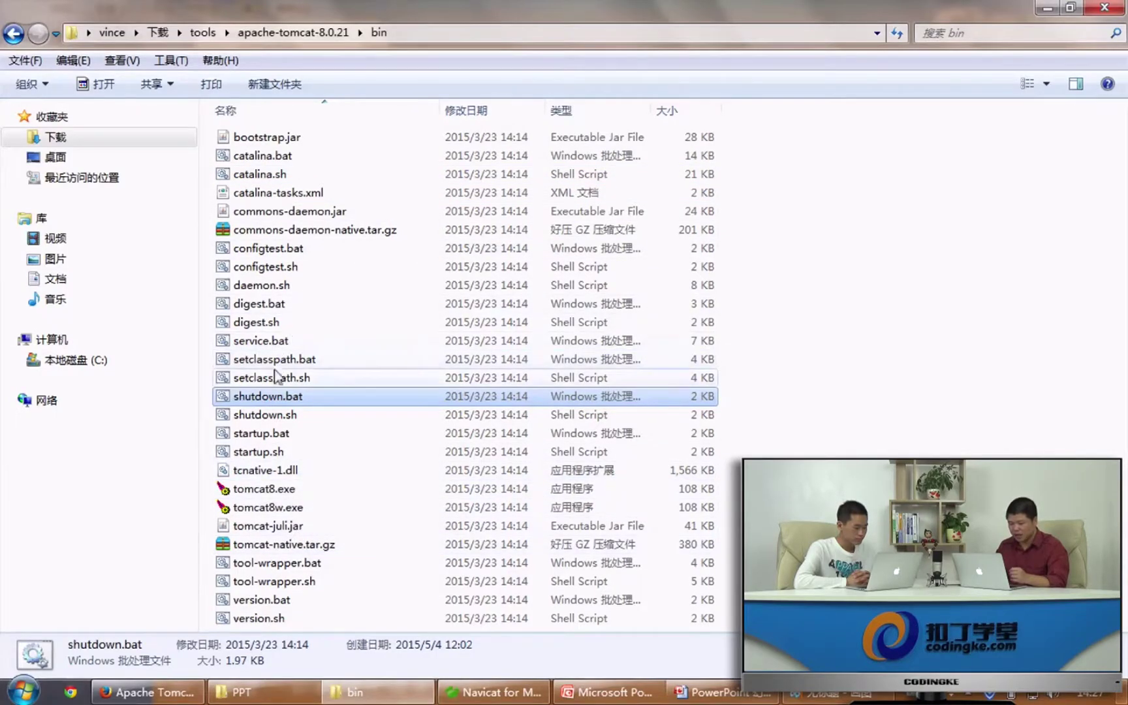
pyautogui.click(258, 416)
pyautogui.click(259, 432)
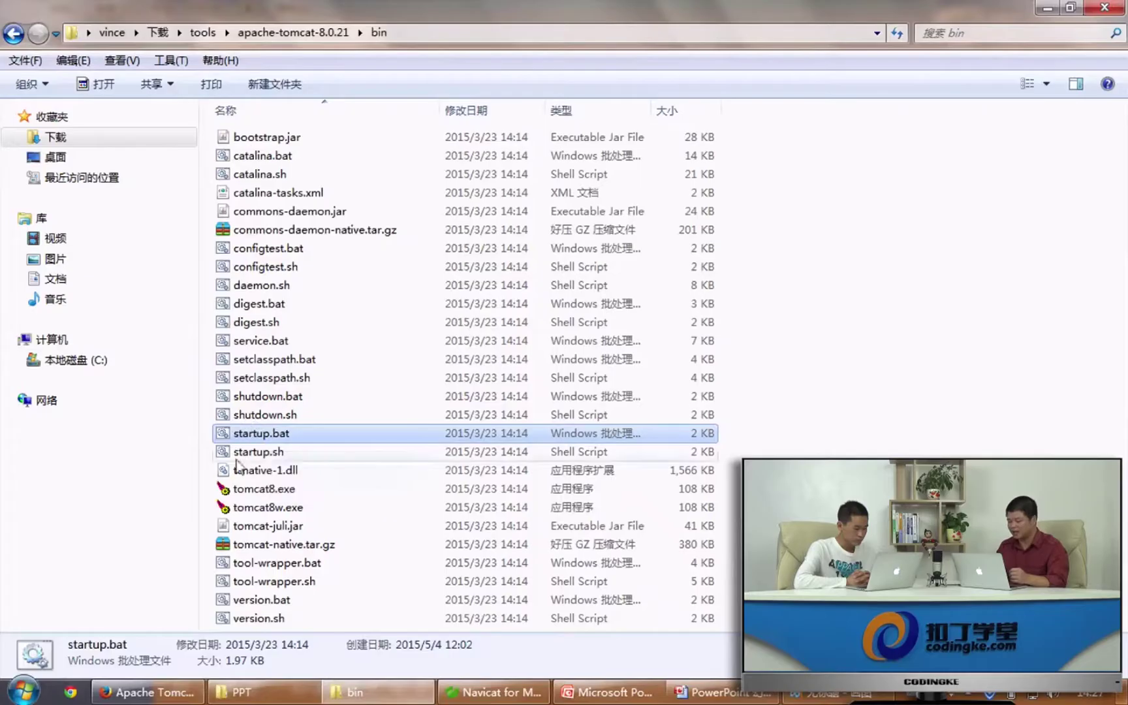
pyautogui.click(250, 486)
pyautogui.click(257, 433)
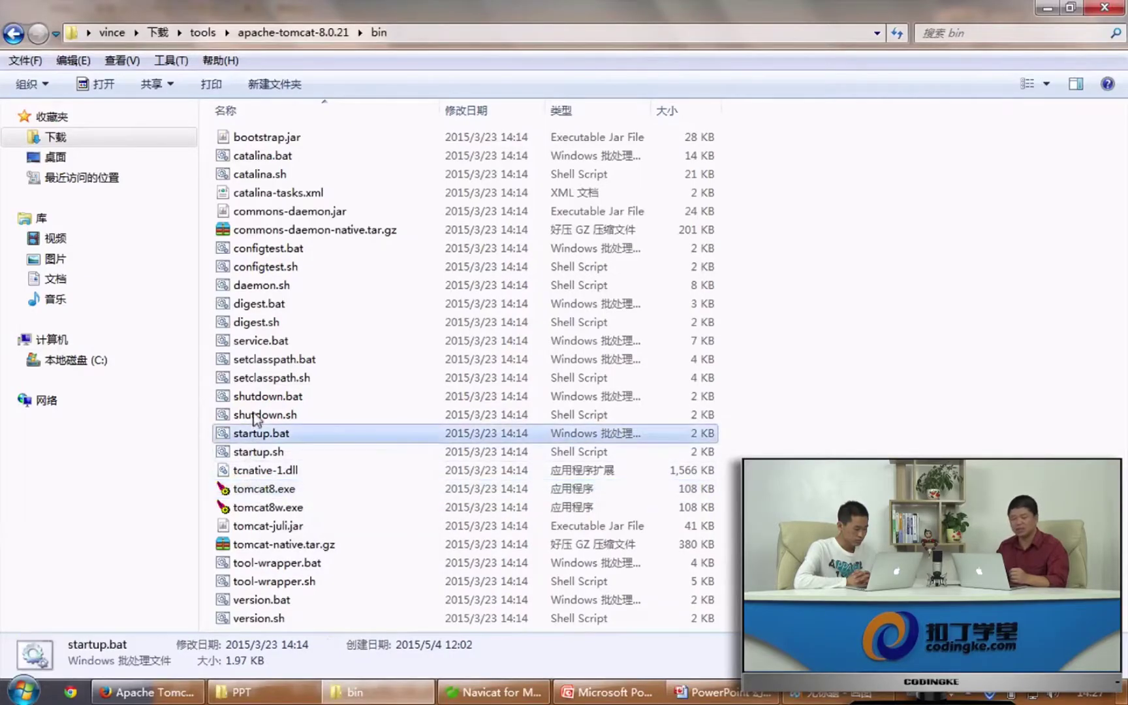
# Step: From the desktop, open the computer's advanced system settings and bring up the environment variables
pyautogui.click(1123, 691)
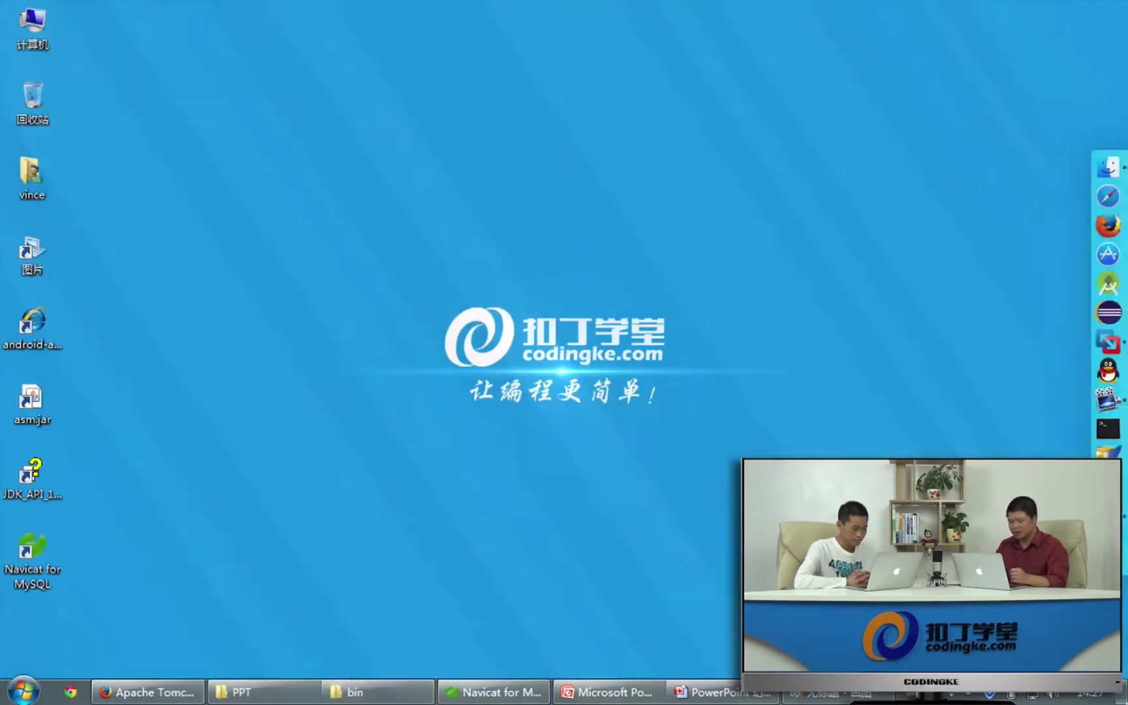
pyautogui.rightClick(29, 28)
pyautogui.click(98, 202)
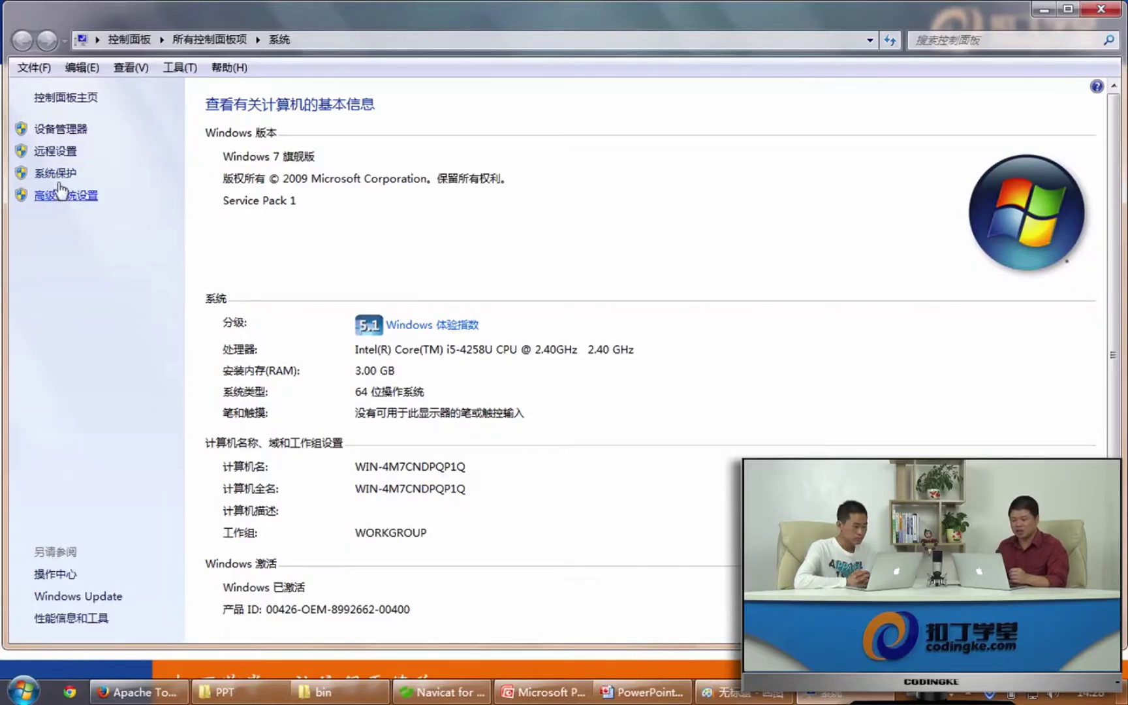
pyautogui.click(43, 193)
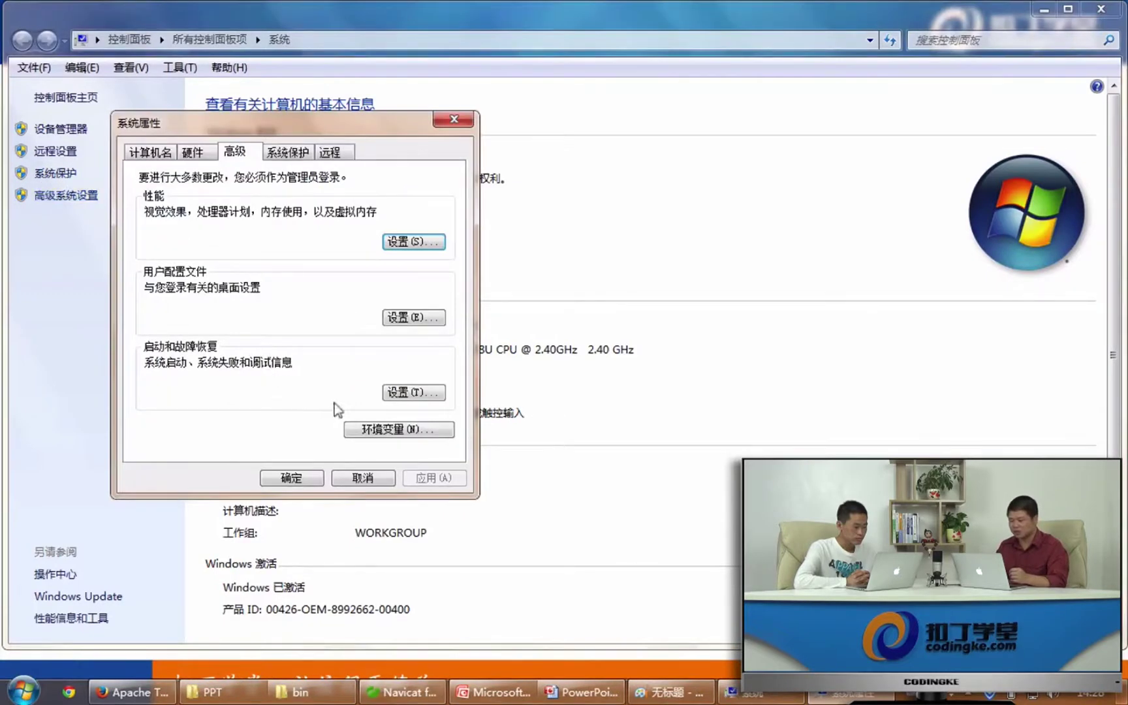
pyautogui.click(366, 424)
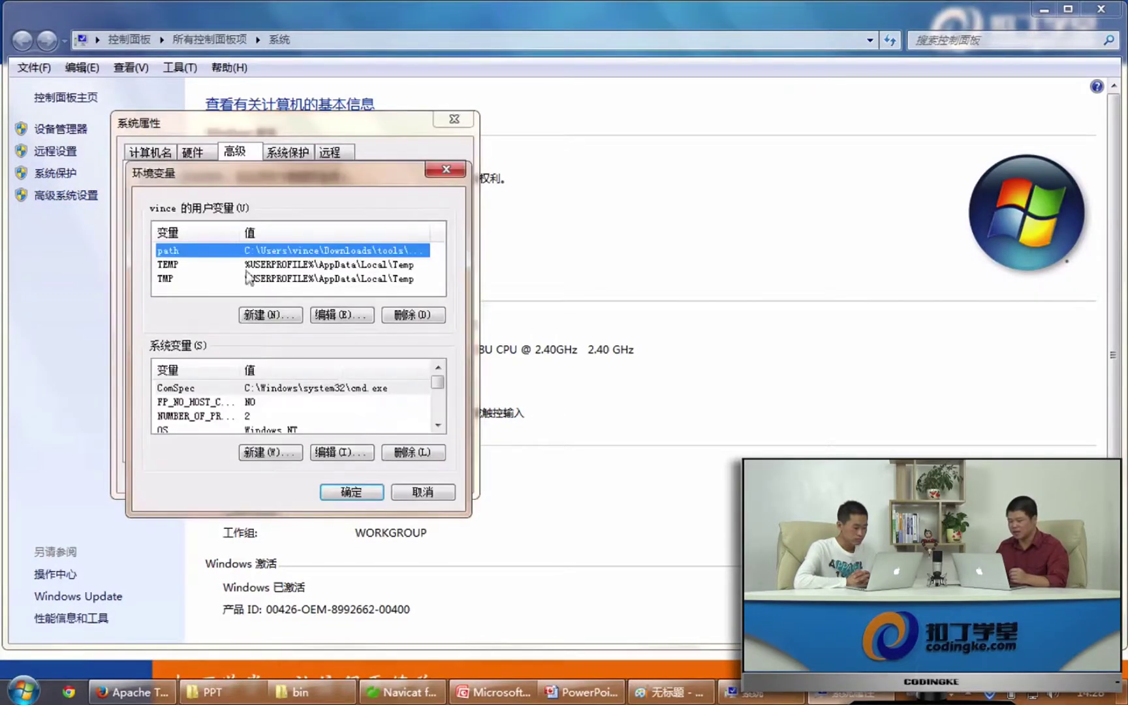
# Step: Start a new user variable named JAVA_HOME and move its dialog clear of the user variables list
pyautogui.click(272, 314)
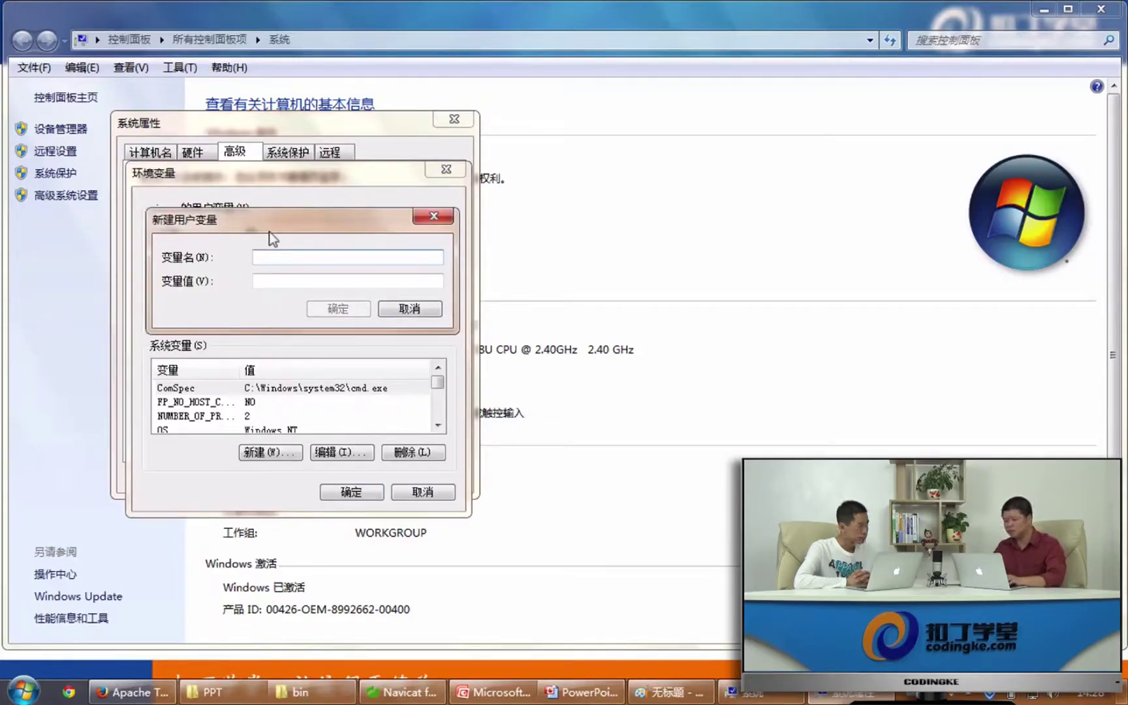
pyautogui.write('JAVA_HOME')
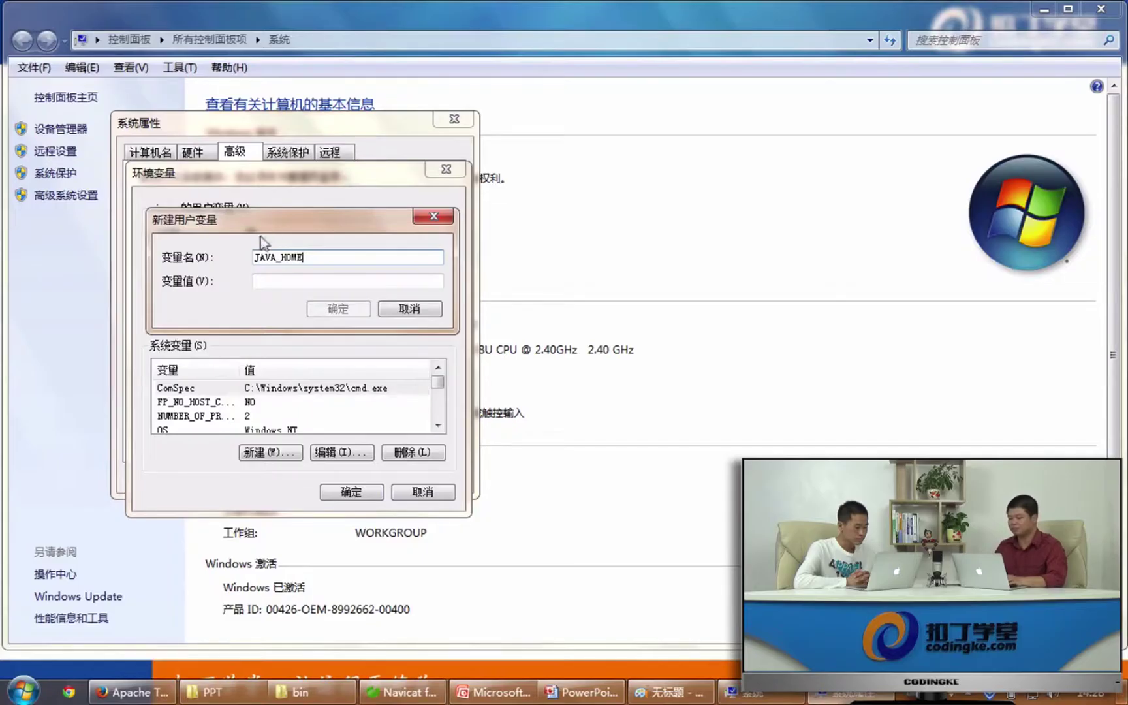
pyautogui.moveTo(269, 260); pyautogui.dragTo(306, 259)
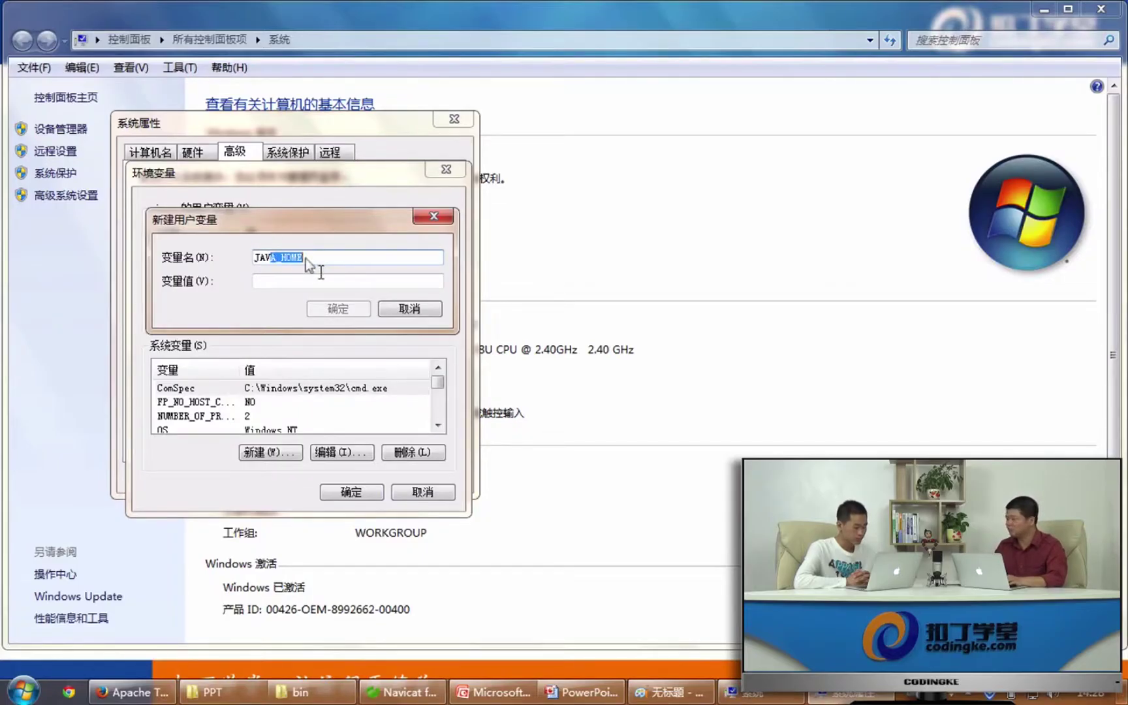
pyautogui.moveTo(288, 216); pyautogui.dragTo(288, 360)
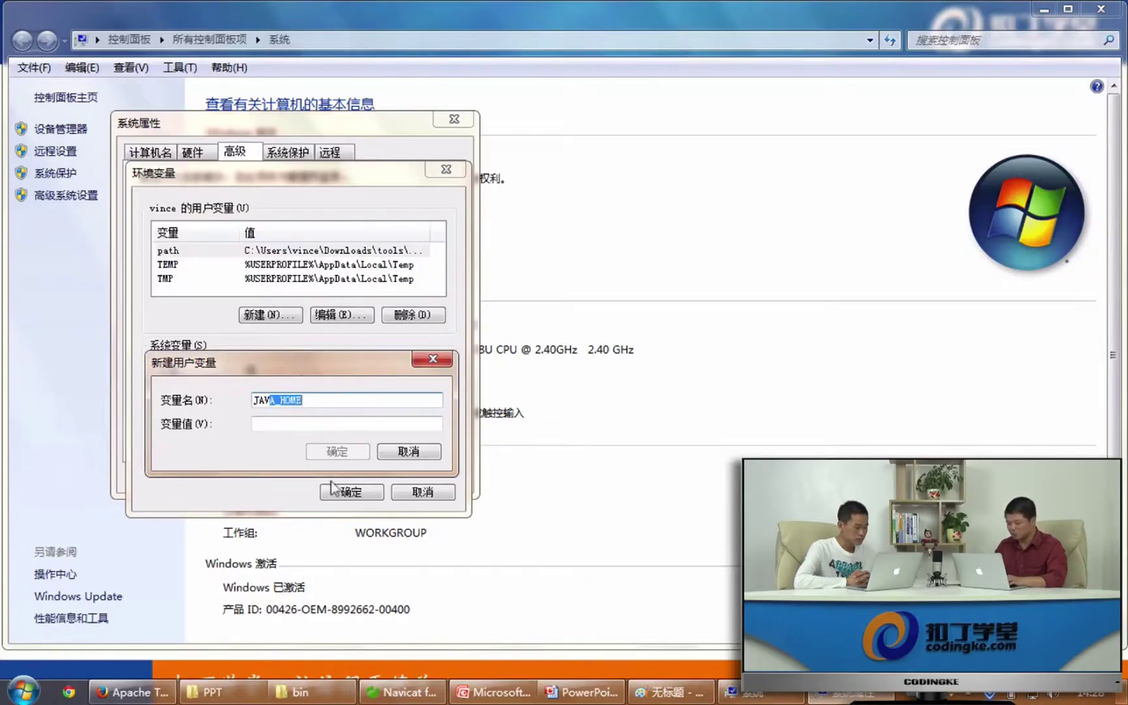
# Step: Switch to File Explorer and open the local disk C: to locate the JDK
pyautogui.moveTo(290, 692)
pyautogui.click(289, 658)
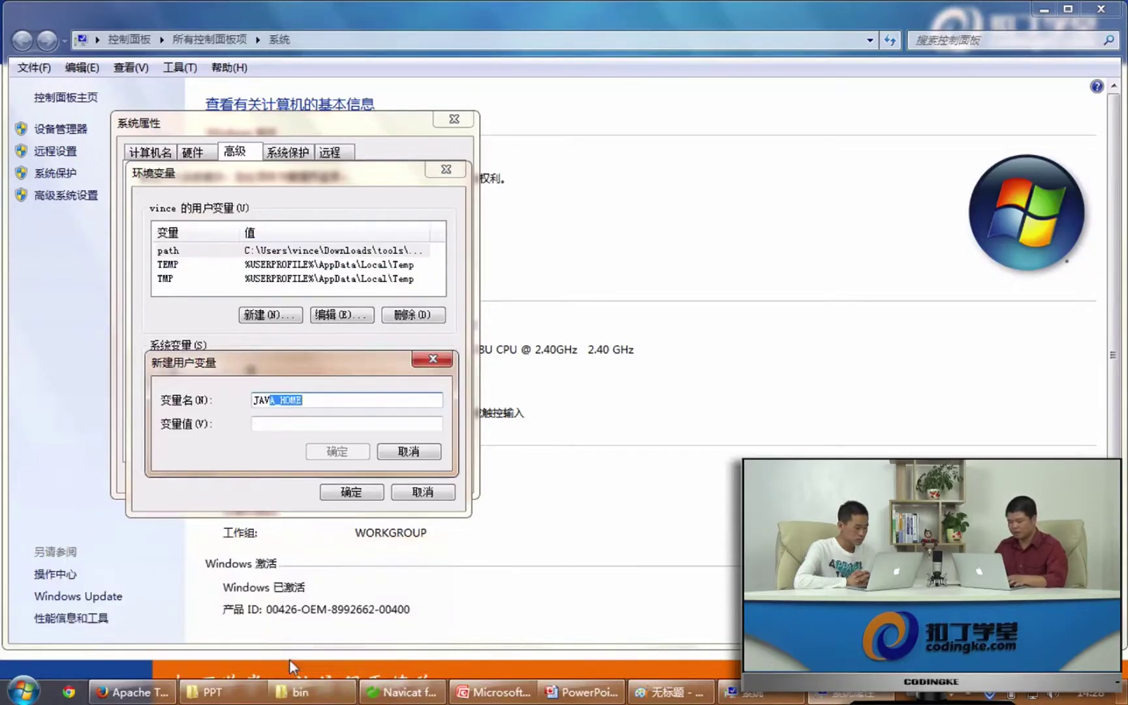
pyautogui.doubleClick(248, 156)
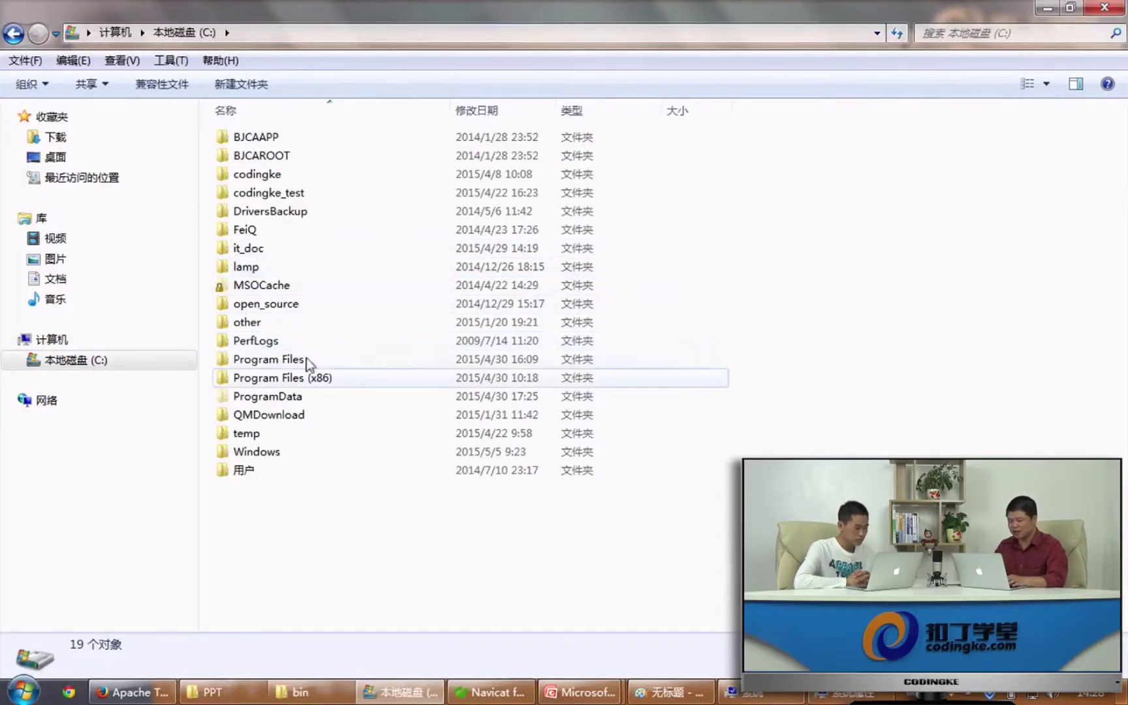
pyautogui.doubleClick(295, 373)
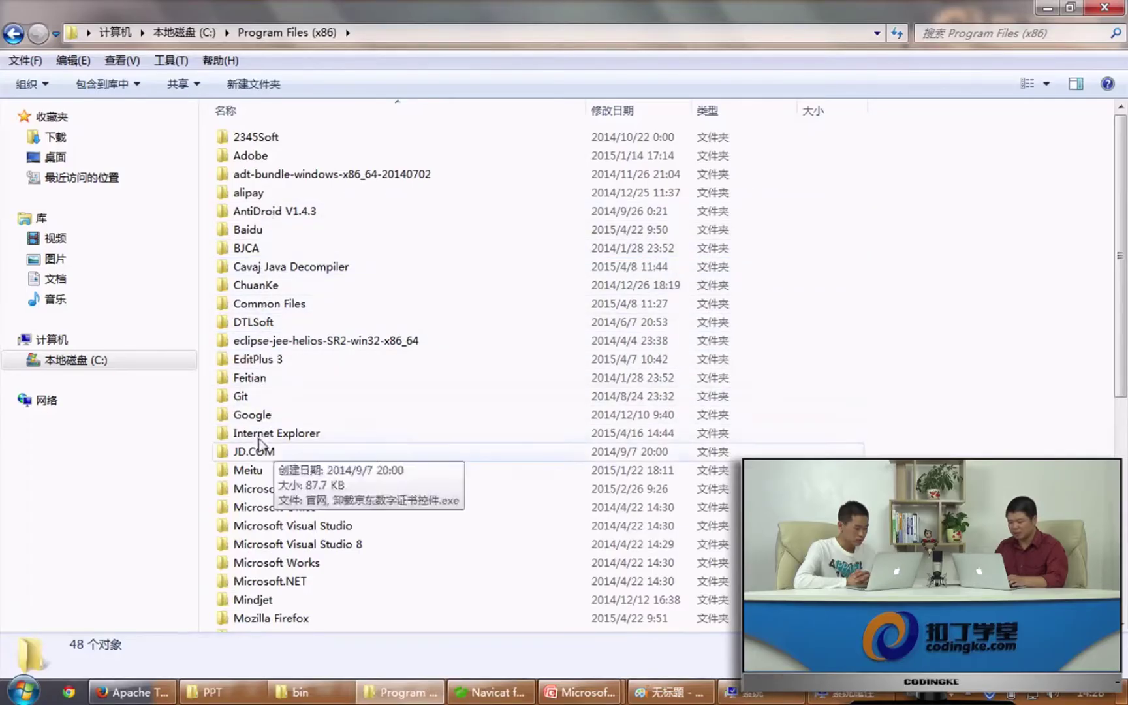
pyautogui.scroll(-2, 260, 455)
pyautogui.scroll(-2, 261, 455)
pyautogui.scroll(4, 256, 461)
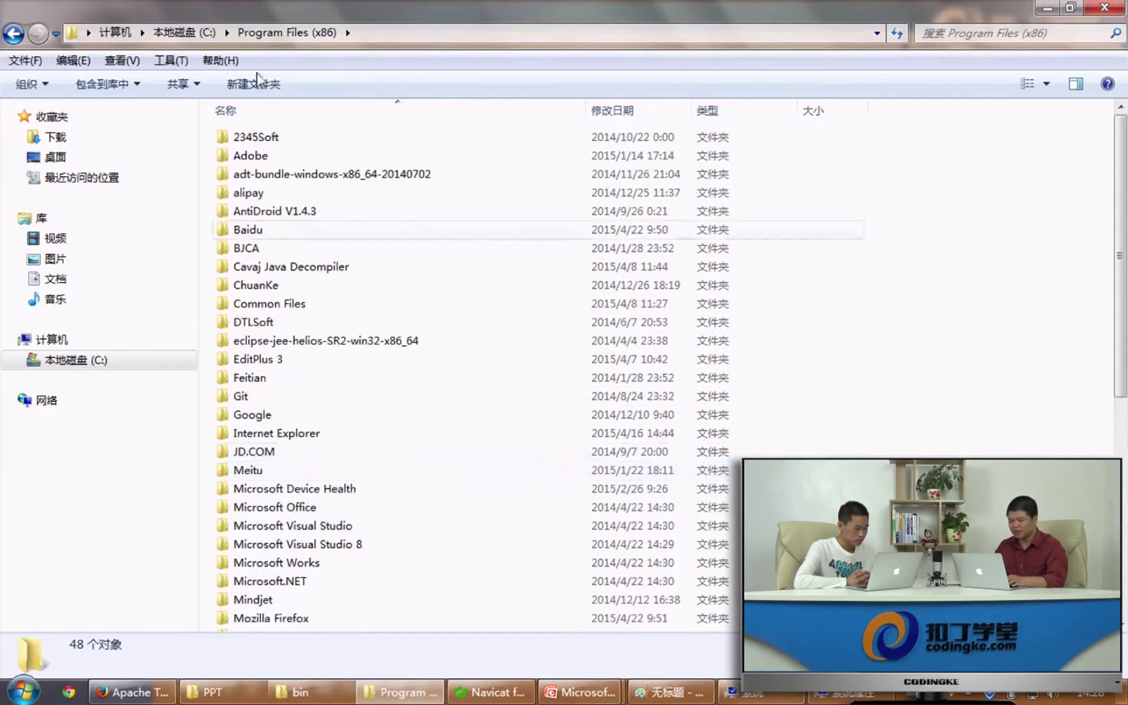
pyautogui.click(185, 32)
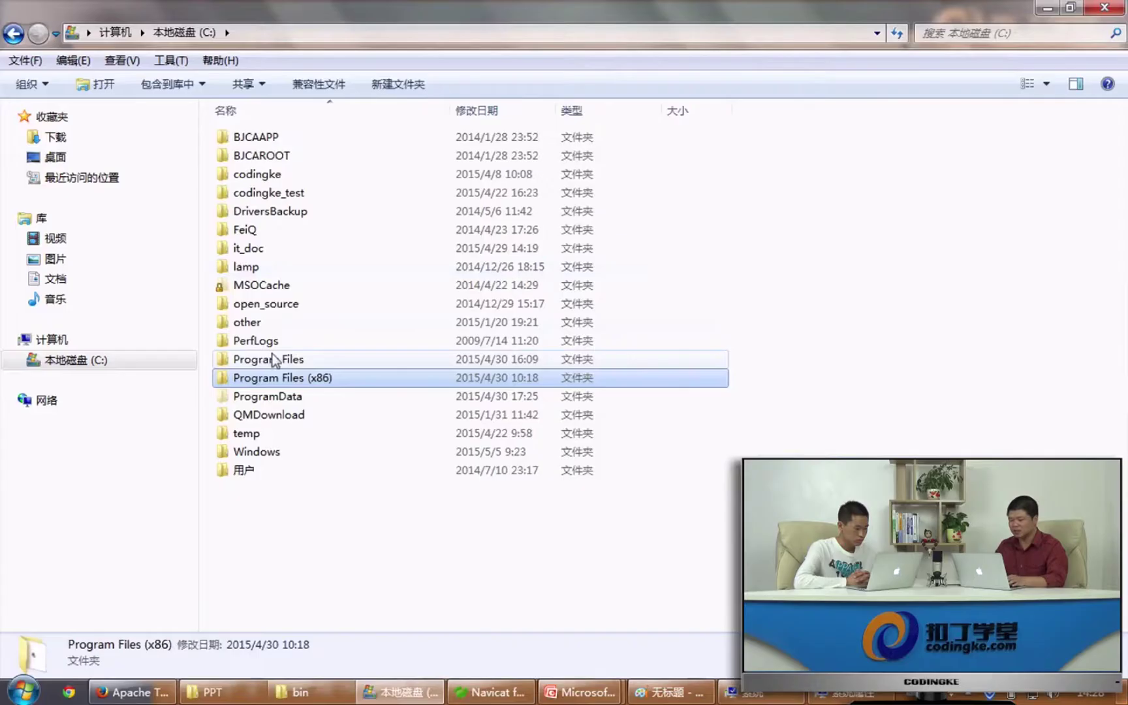
# Step: Open the JDK installation folder jdk1.8.0_40 under Program Files\Java
pyautogui.click(269, 358)
pyautogui.doubleClick(272, 346)
pyautogui.doubleClick(248, 247)
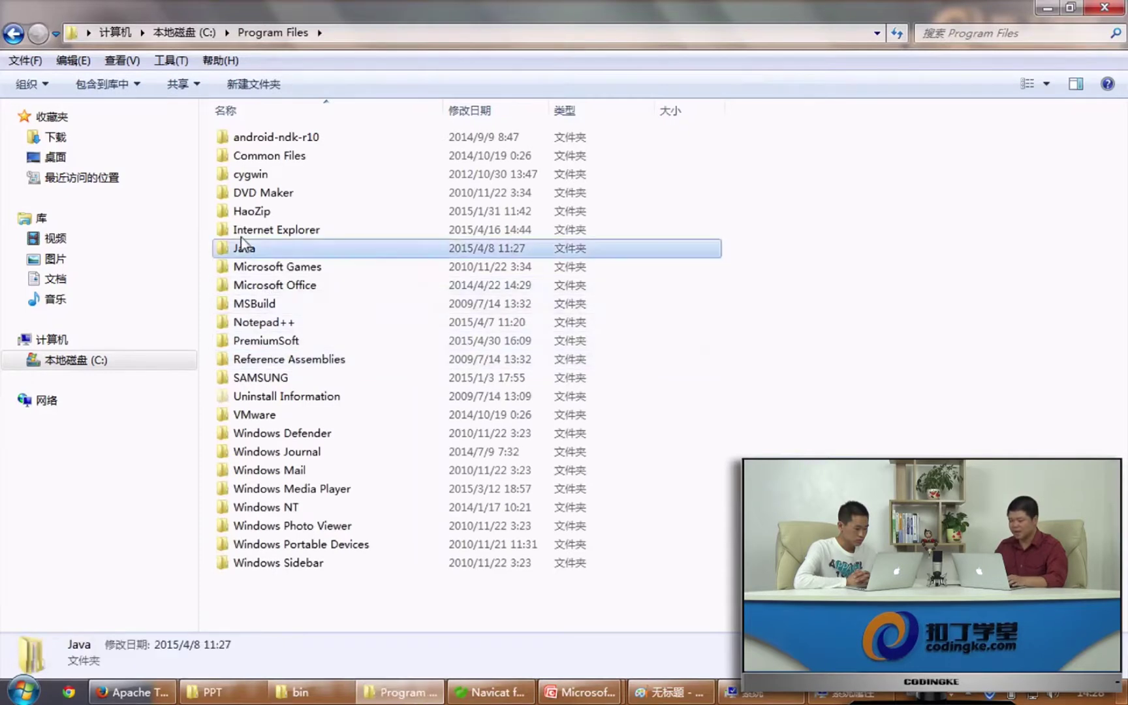
pyautogui.doubleClick(256, 137)
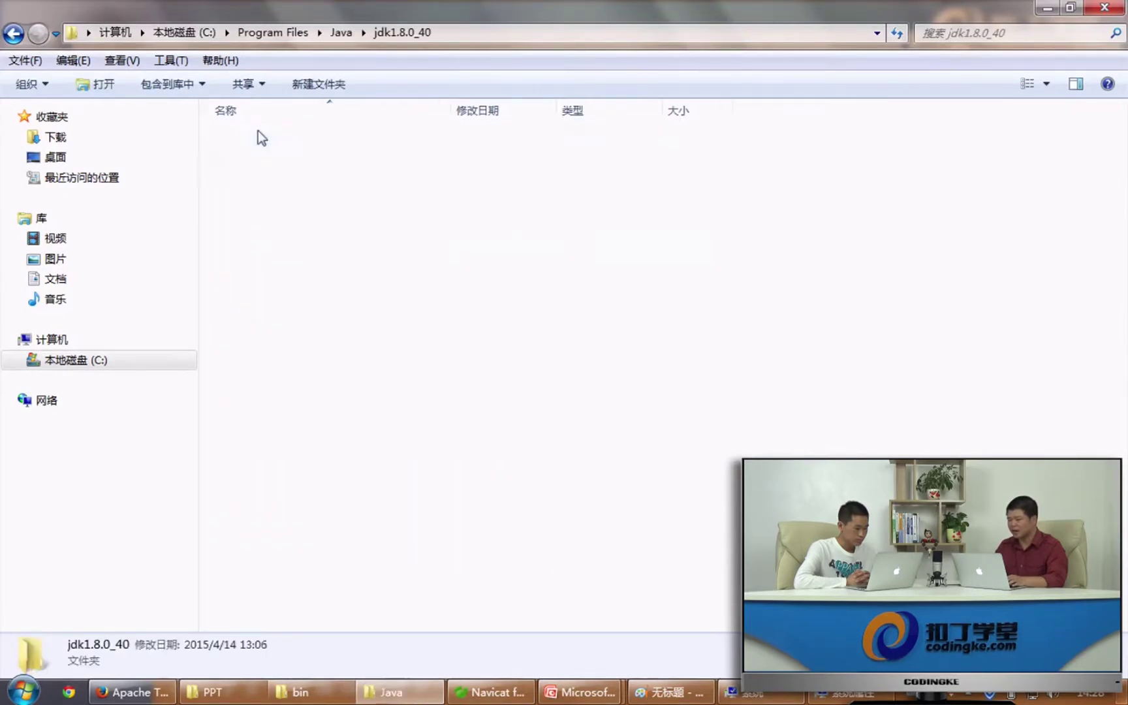
pyautogui.click(261, 137)
# Step: Copy the JDK folder's path and set the JAVA_HOME variable's value to C:\Program Files\Java\jdk1.8.0_40
pyautogui.click(299, 34)
pyautogui.hotkey('ctrl', 'c')
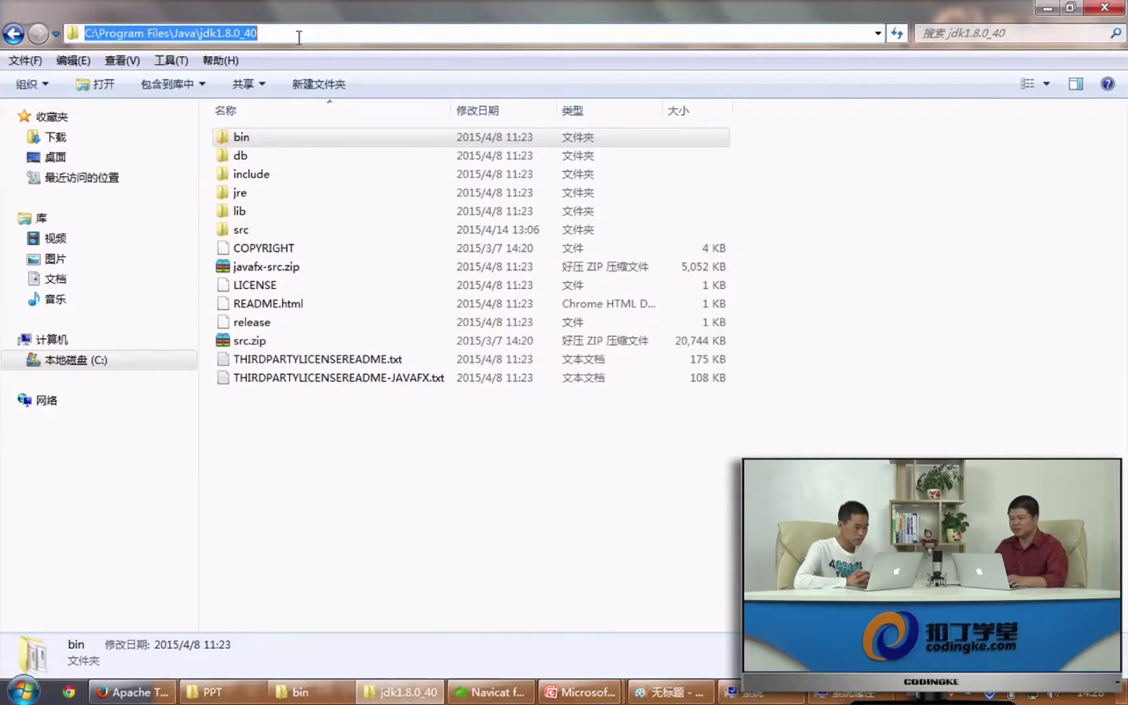
pyautogui.press('super')
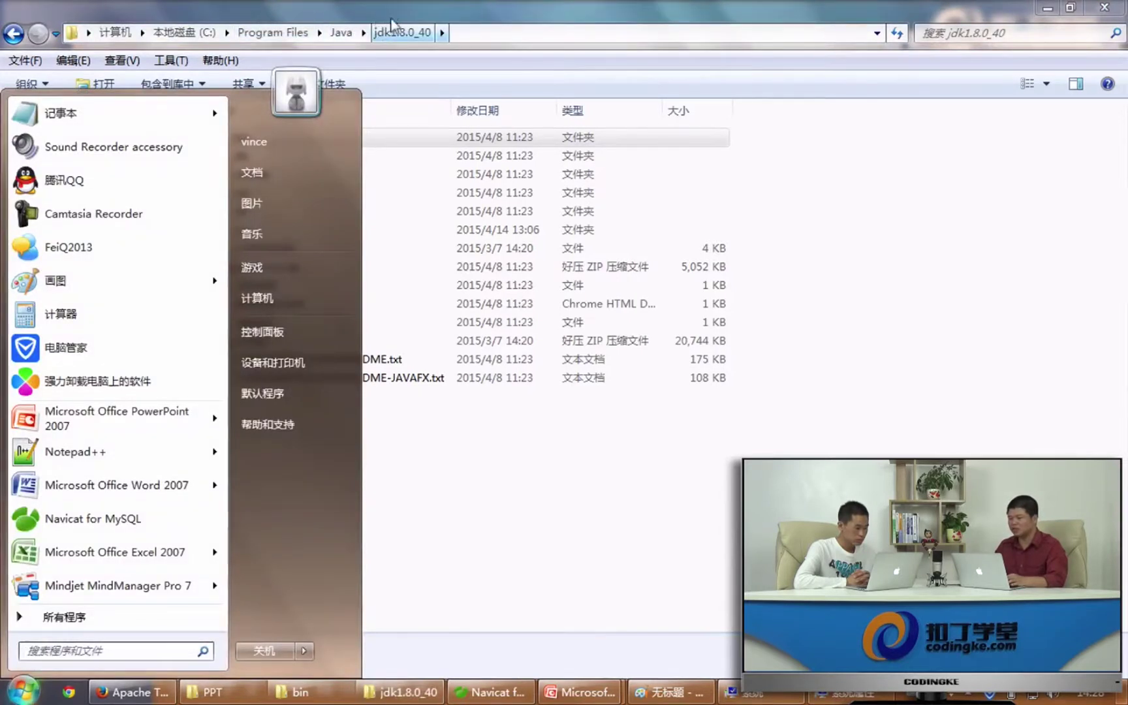
pyautogui.press('Escape')
pyautogui.click(450, 32)
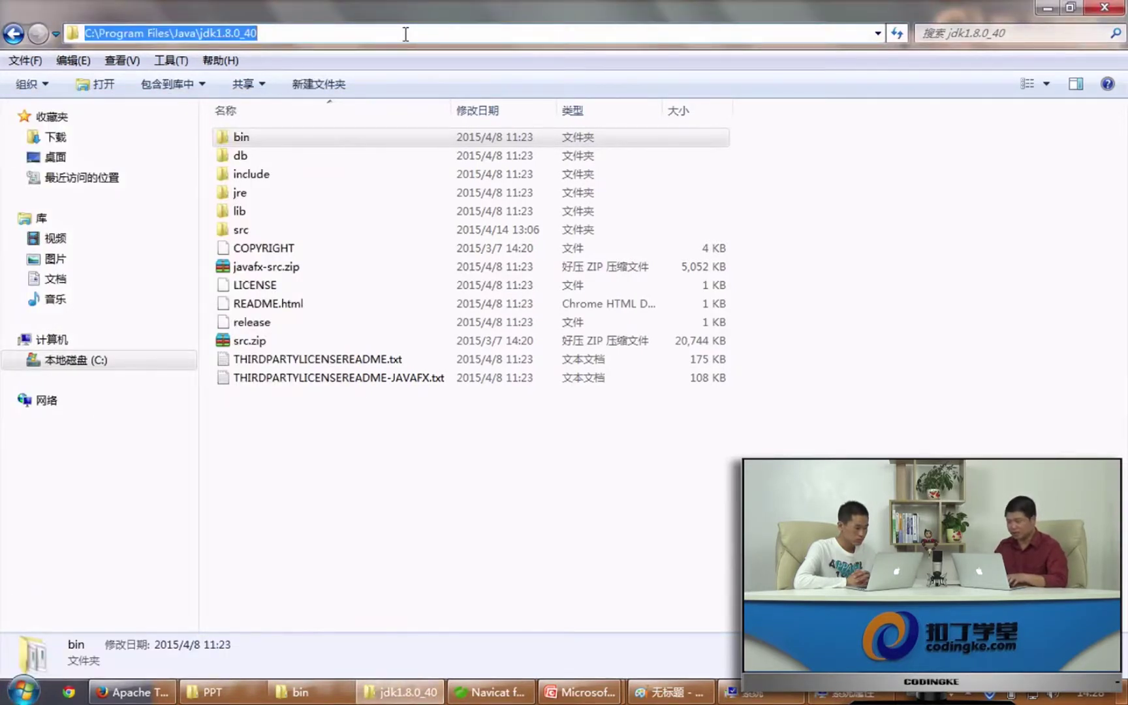
pyautogui.hotkey('ctrl', 'v')
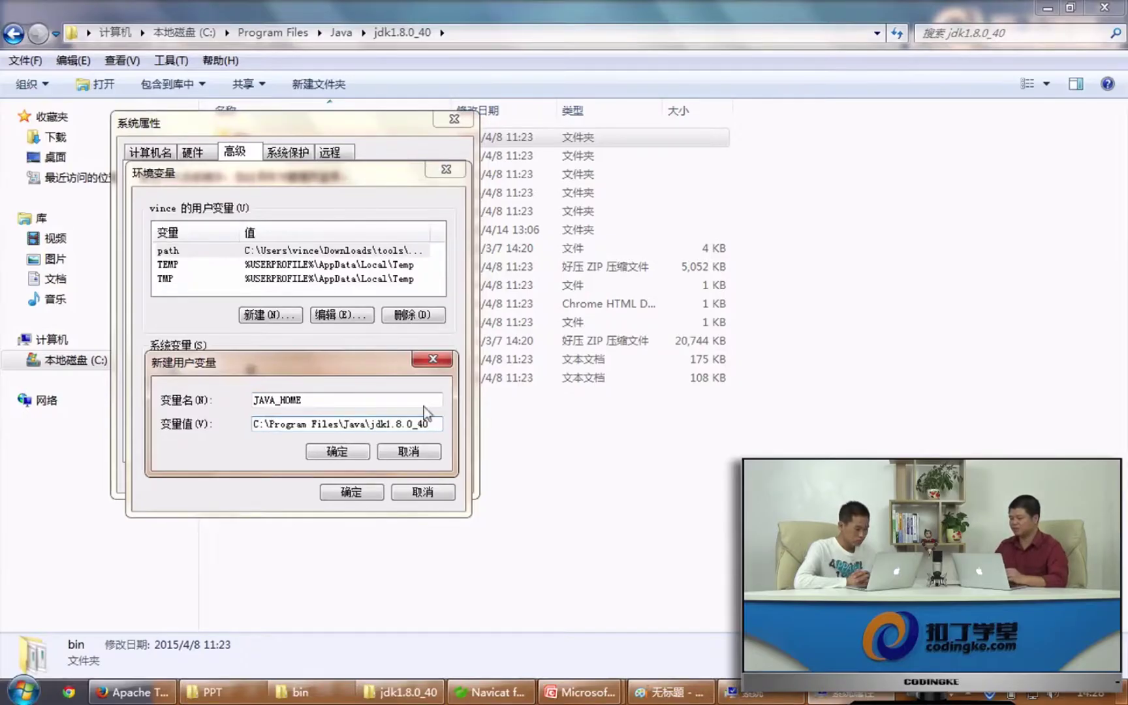
# Step: Save the JAVA_HOME variable and the environment variable changes, and start Tomcat with startup.bat from its bin folder
pyautogui.click(332, 441)
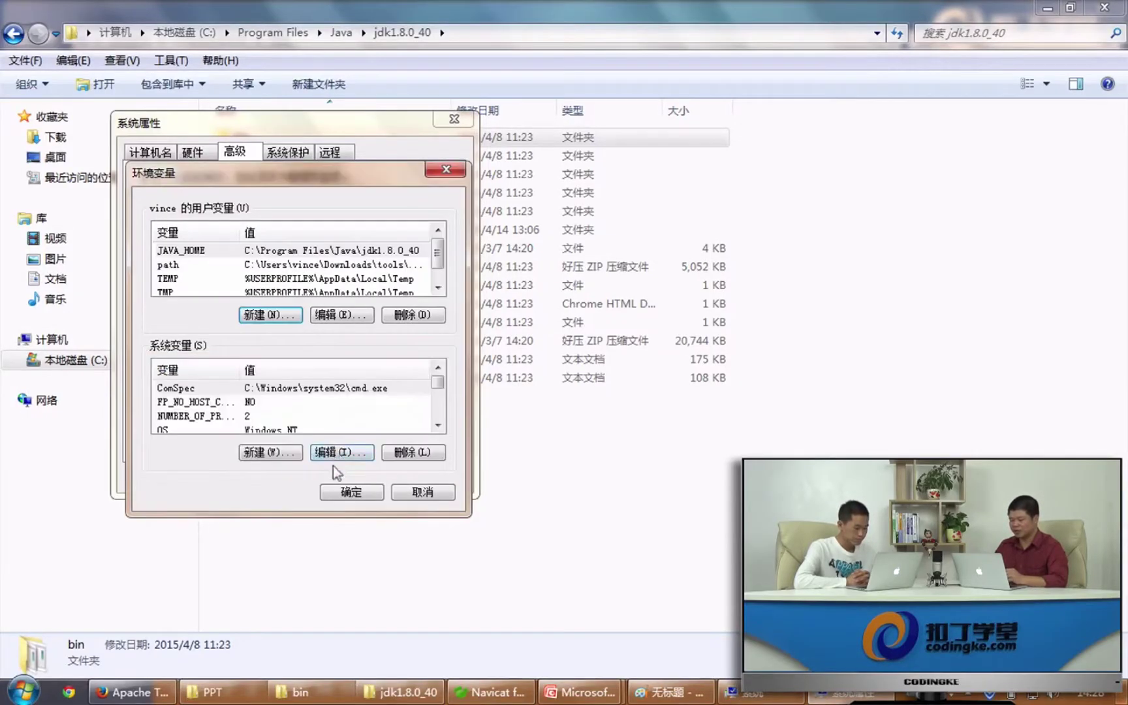
pyautogui.click(336, 490)
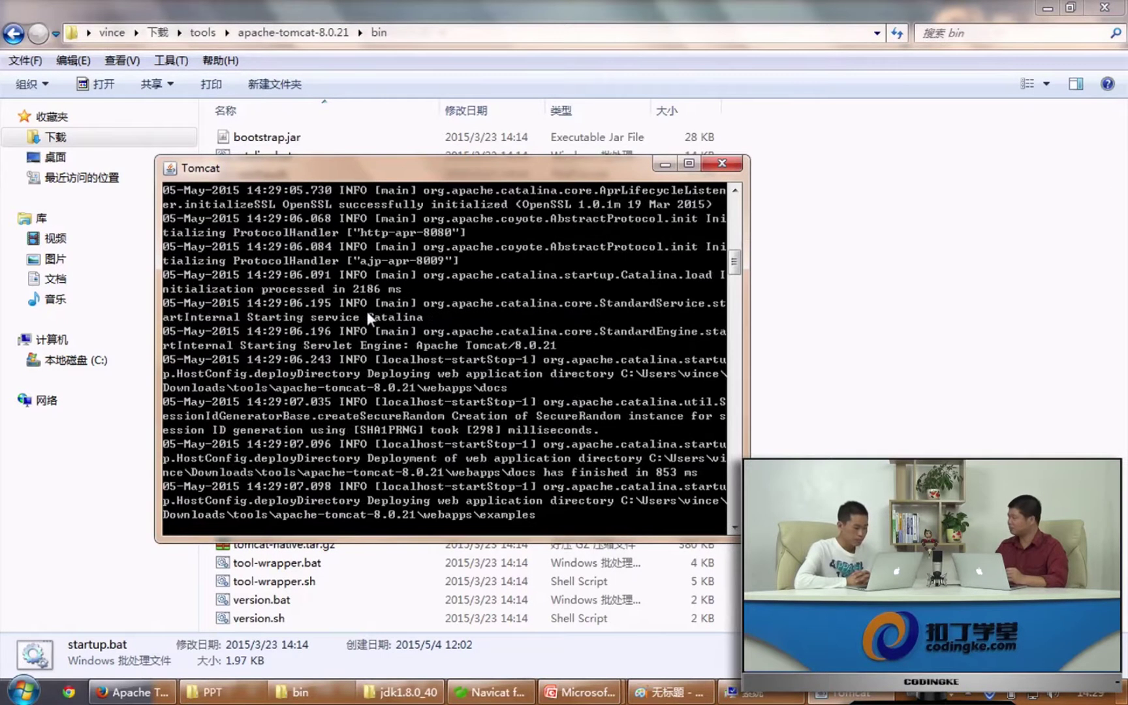
pyautogui.moveTo(418, 168); pyautogui.dragTo(438, 65)
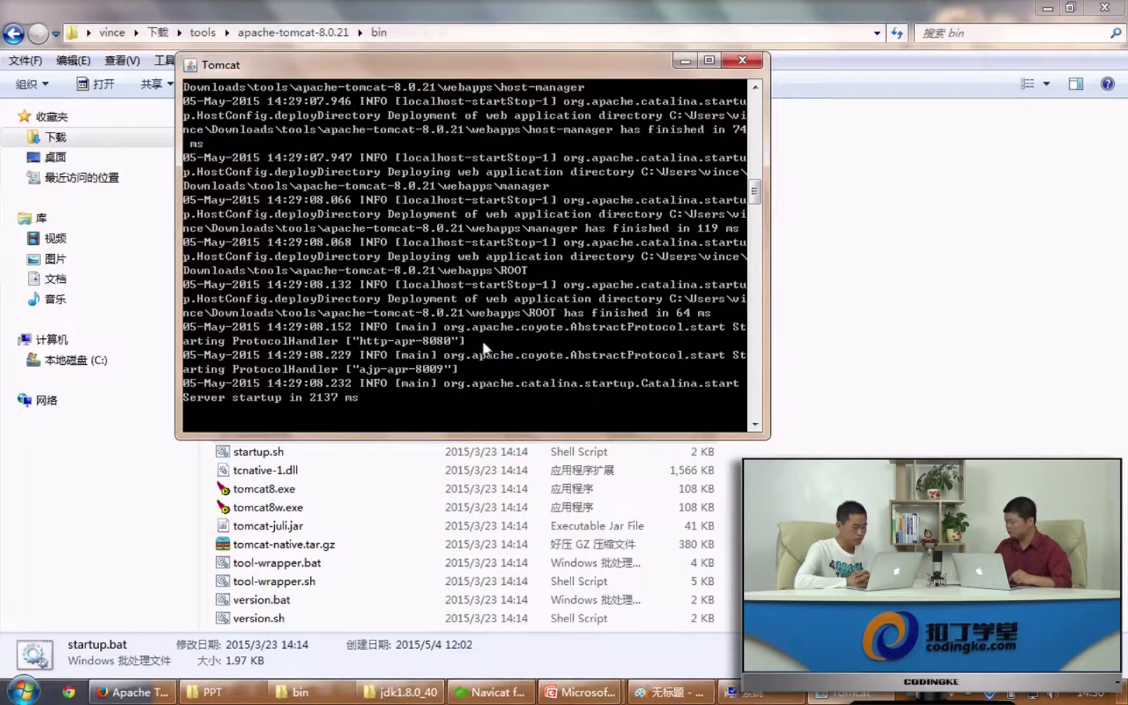
# Step: Switch to Firefox and open a blank new tab
pyautogui.click(630, 526)
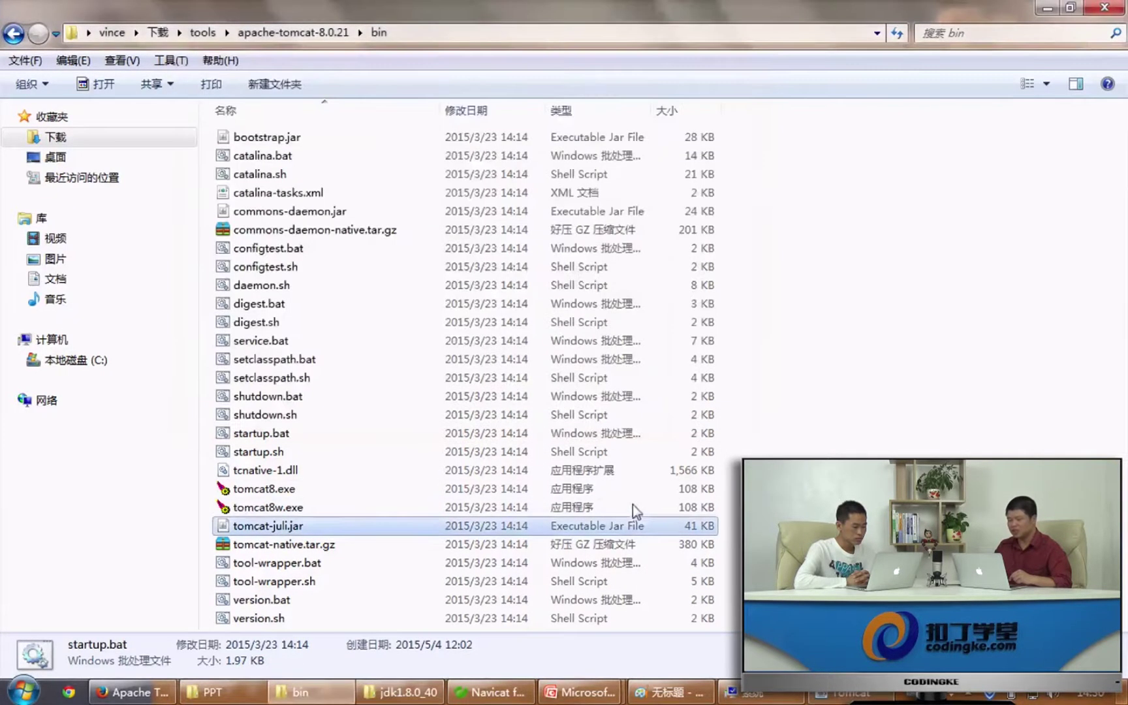
pyautogui.click(130, 692)
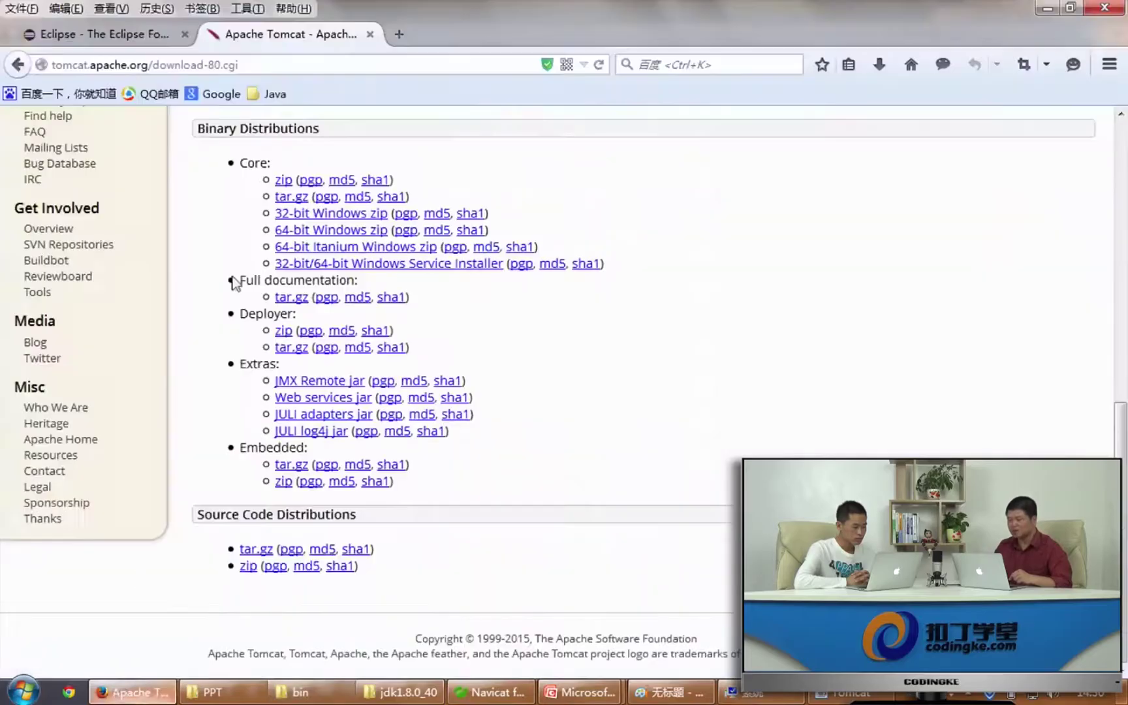
pyautogui.click(397, 34)
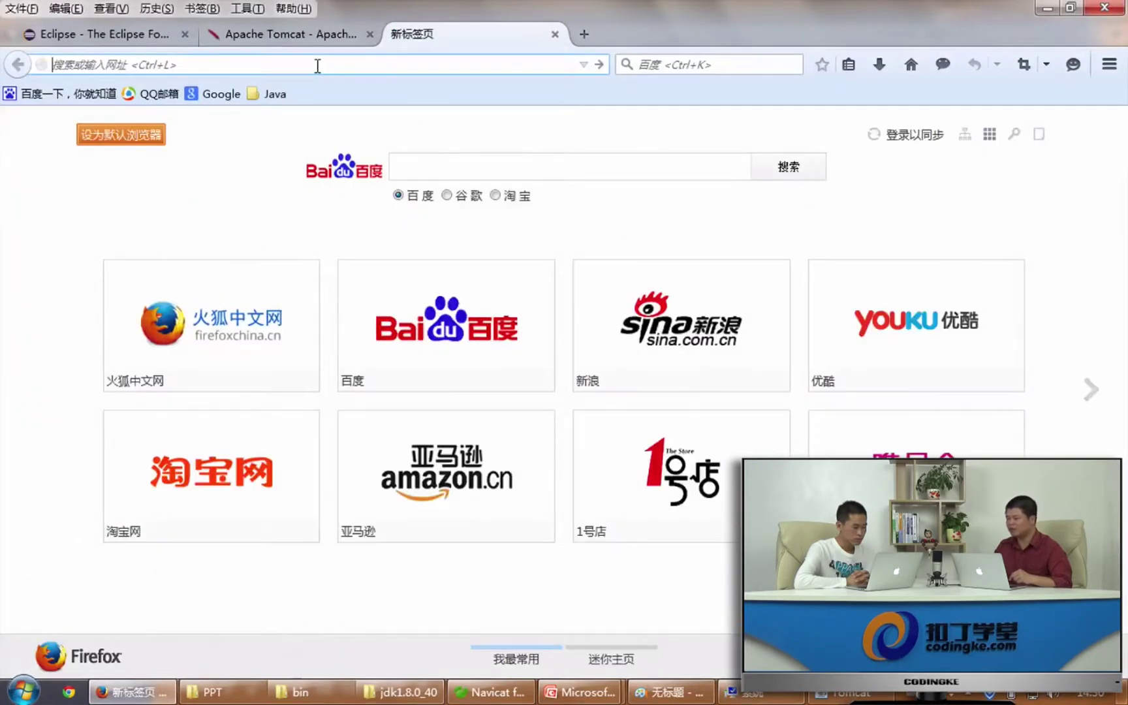
pyautogui.write('HTTP')
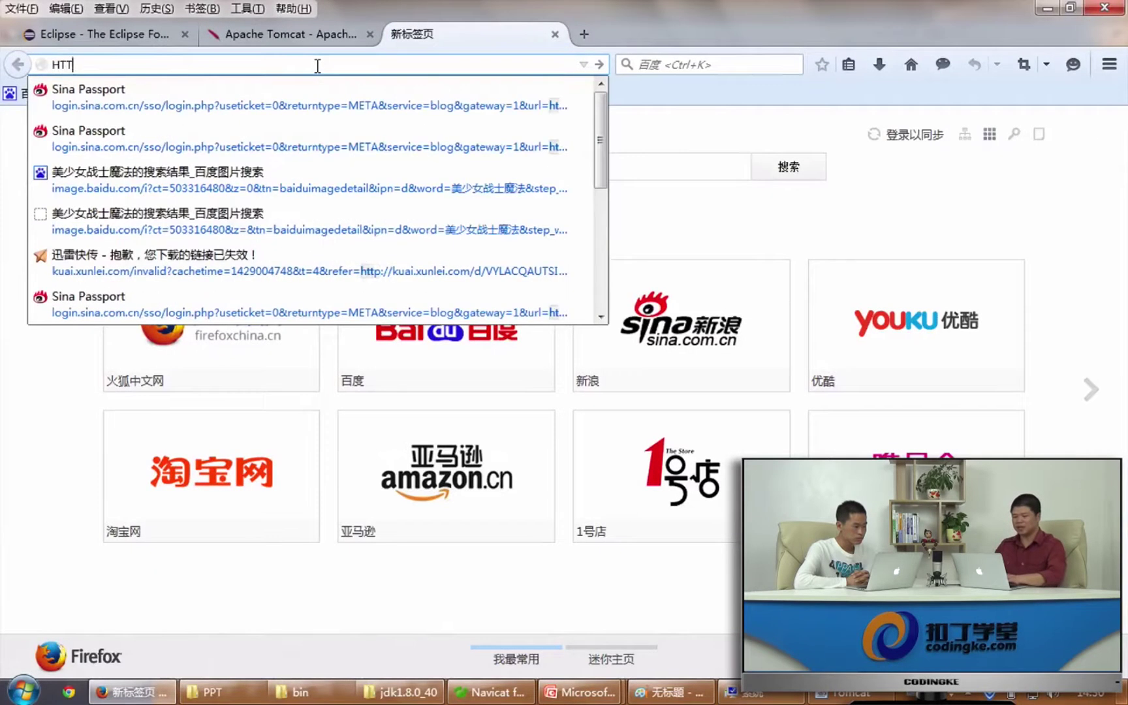
pyautogui.press('BackSpace')
pyautogui.press('BackSpace')
pyautogui.press('BackSpace')
pyautogui.press('BackSpace')
pyautogui.write('http://')
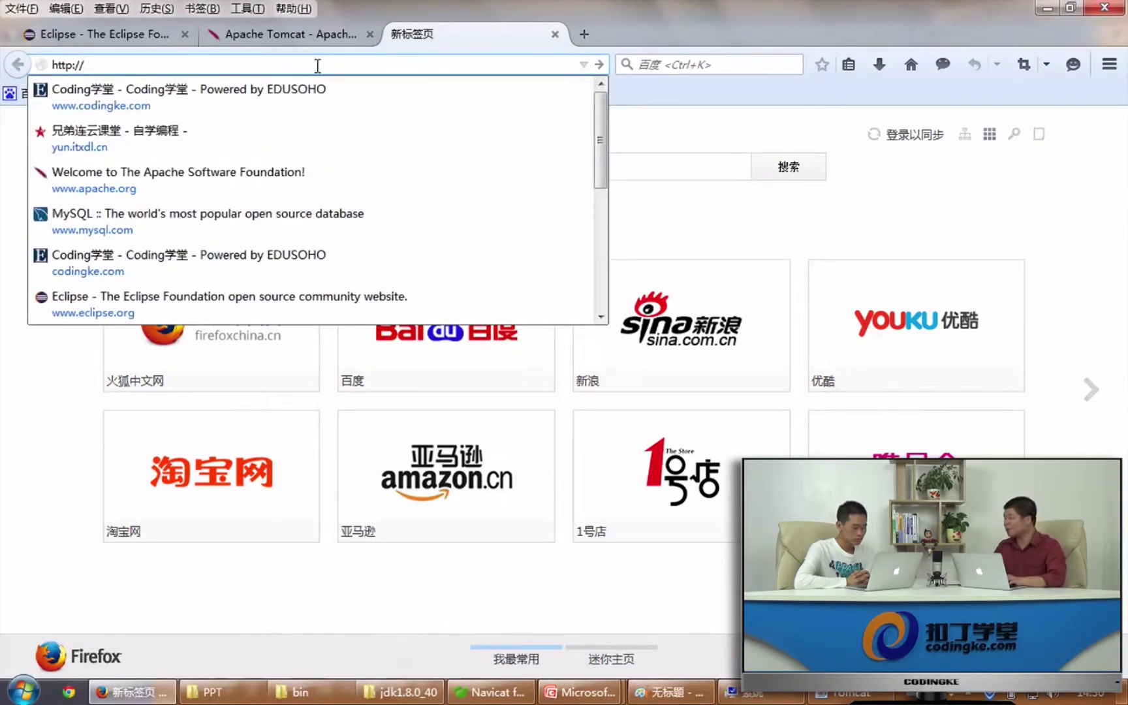
pyautogui.write('localhost:')
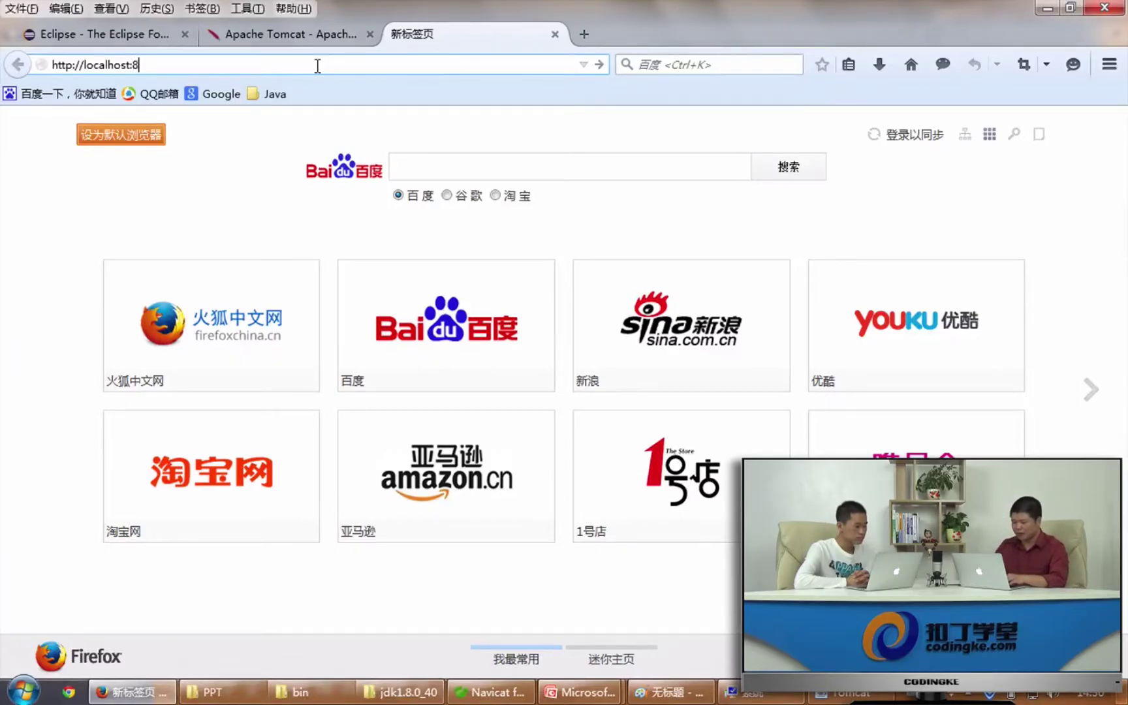
pyautogui.write('80')
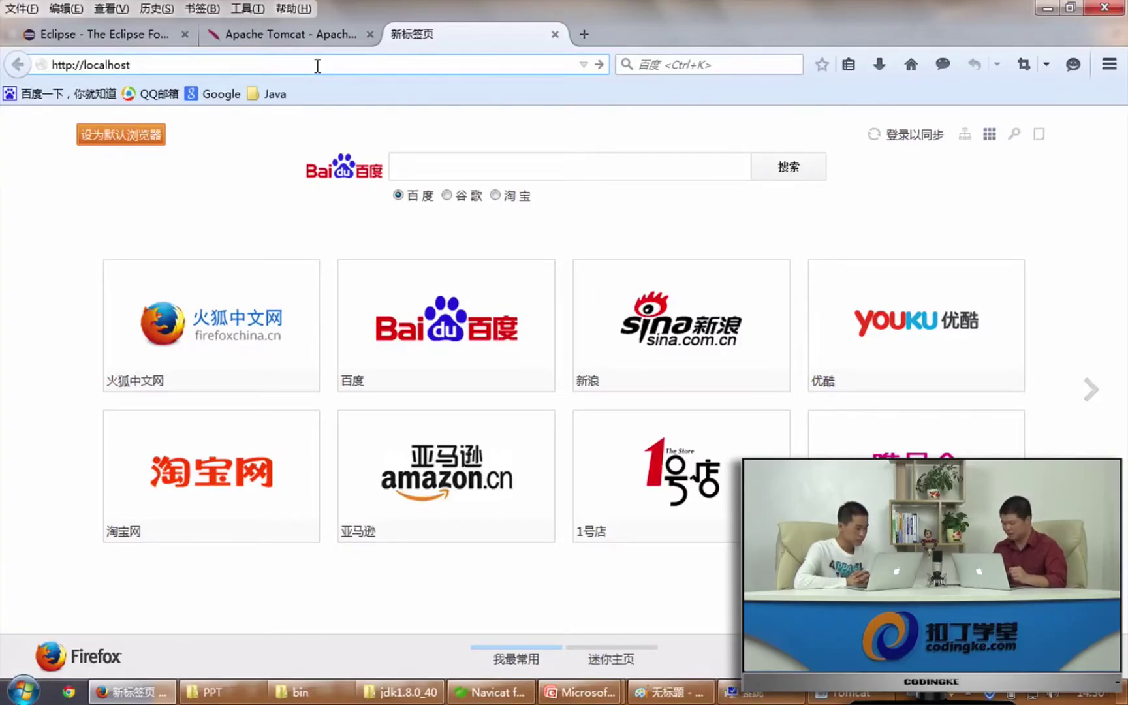
pyautogui.write('80')
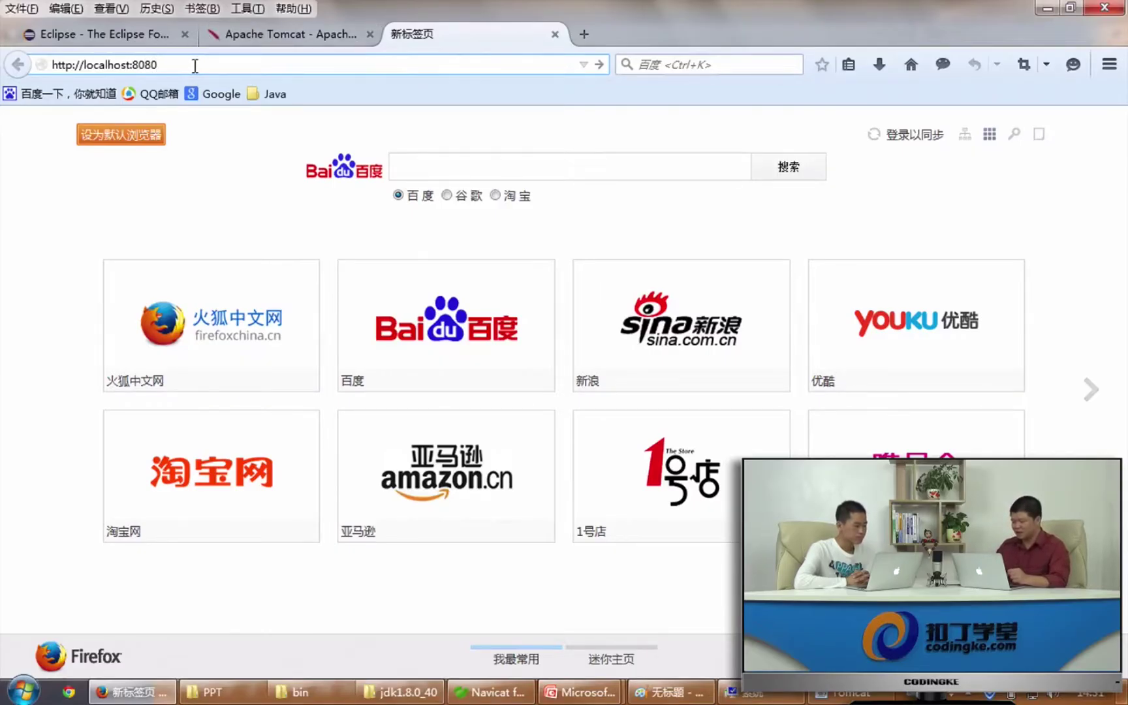
pyautogui.press('Return')
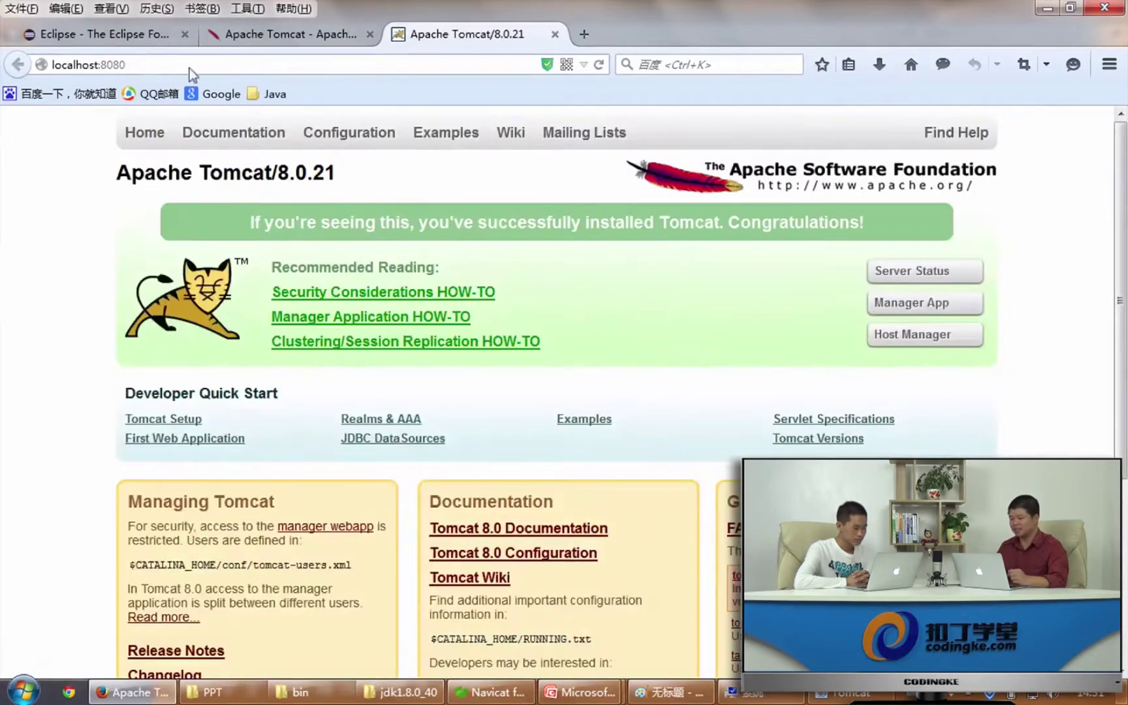
# Step: Examine the Tomcat welcome page at localhost:8080, including its version heading and the sections further down
pyautogui.click(179, 66)
pyautogui.click(47, 188)
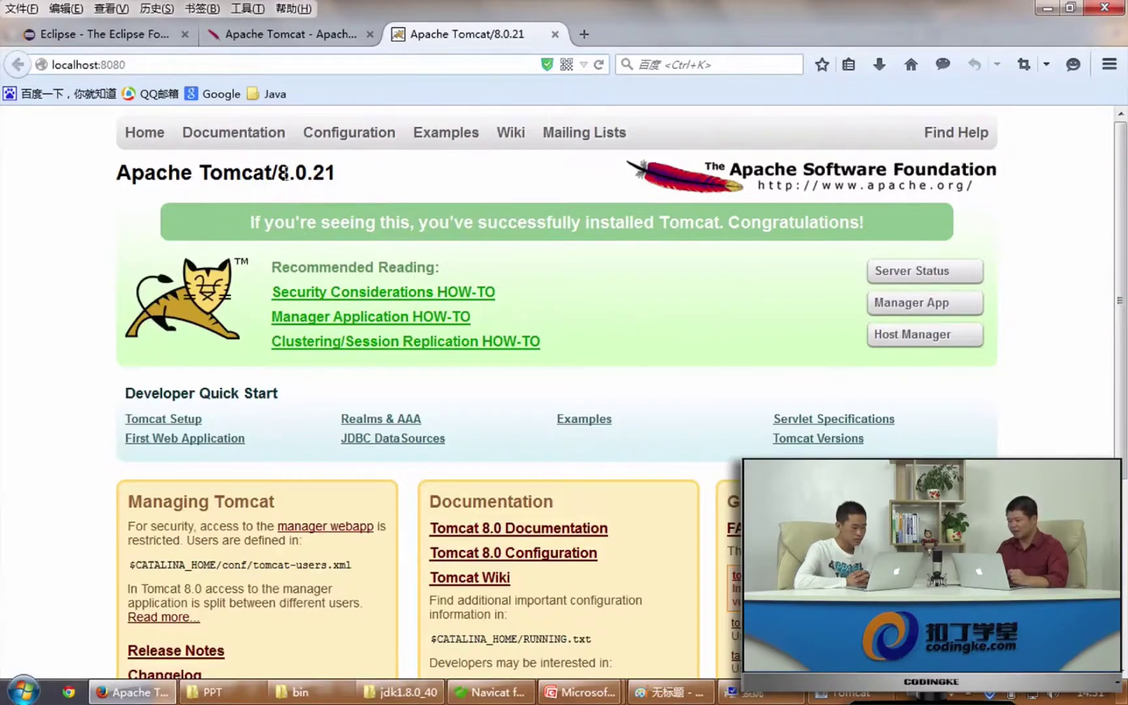
pyautogui.moveTo(283, 173); pyautogui.dragTo(339, 164)
pyautogui.click(379, 190)
pyautogui.scroll(-5, 605, 333)
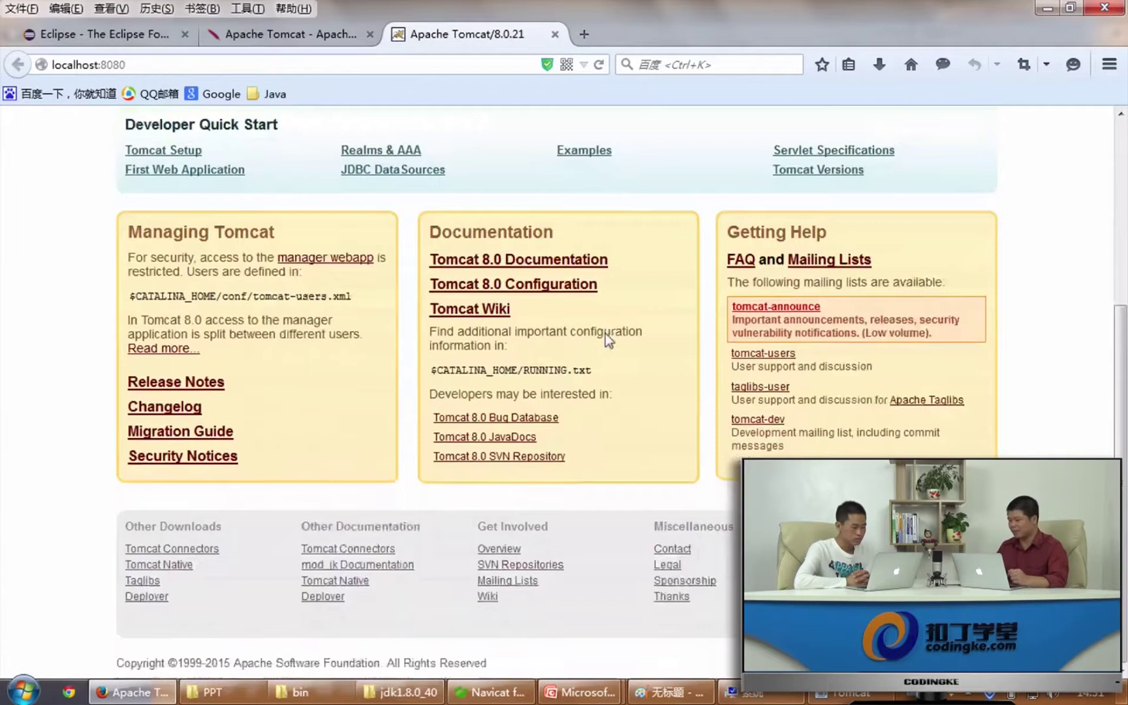
pyautogui.scroll(5, 605, 334)
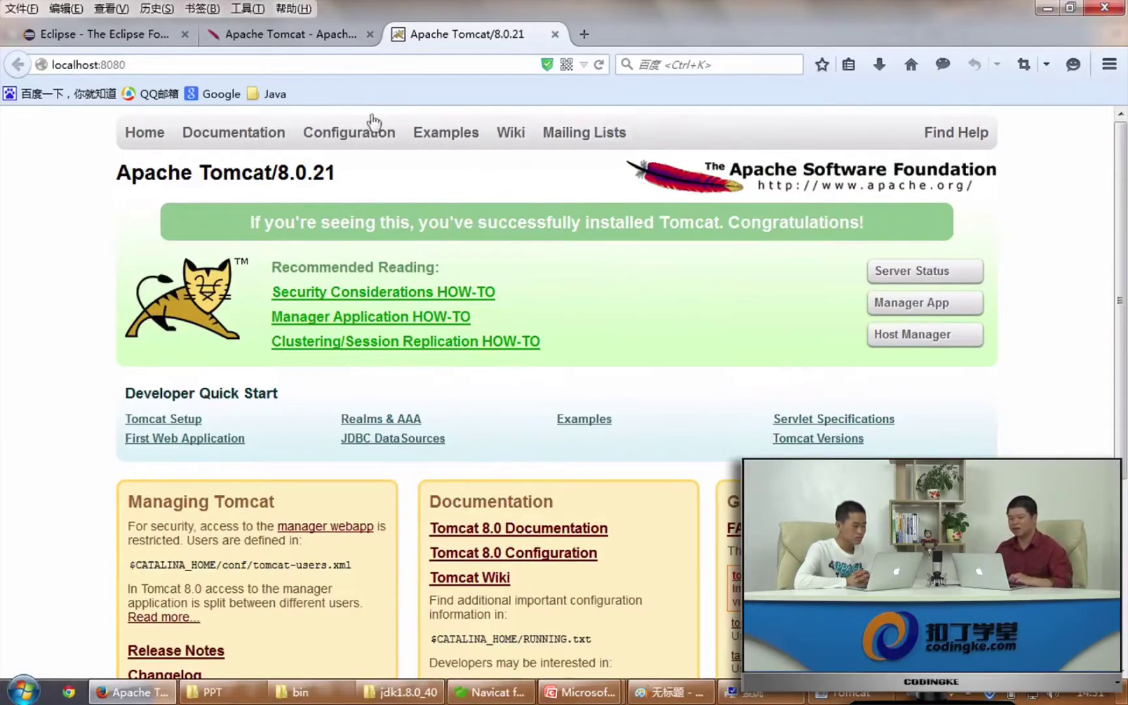
# Step: Close the localhost:8080 page and stop the Tomcat server from its console window
pyautogui.click(160, 65)
pyautogui.click(168, 65)
pyautogui.moveTo(177, 65); pyautogui.dragTo(36, 56)
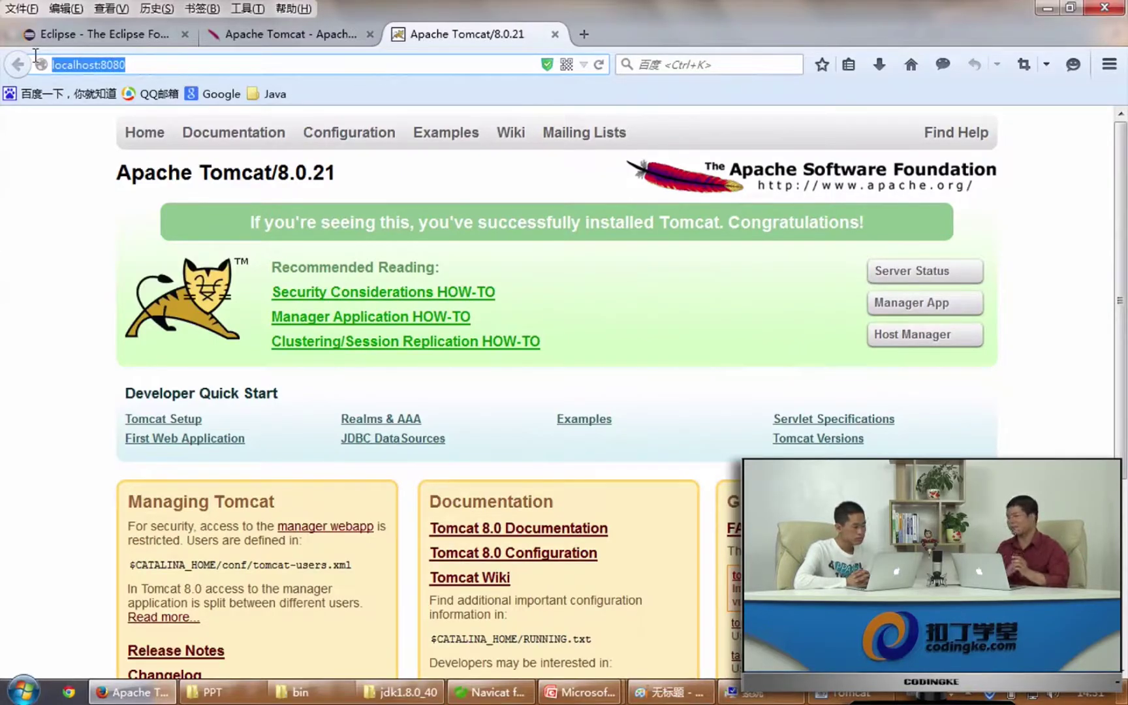
pyautogui.hotkey('ctrl', 'w')
pyautogui.hotkey('alt', 'Tab')
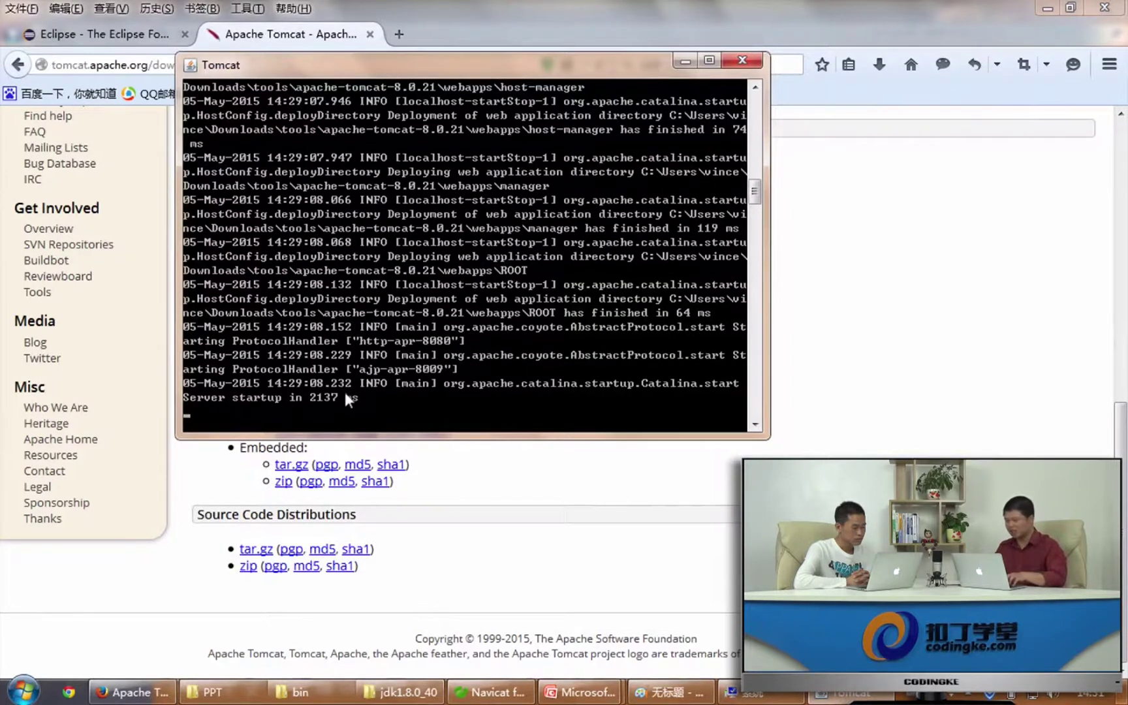
pyautogui.hotkey('ctrl', 'c')
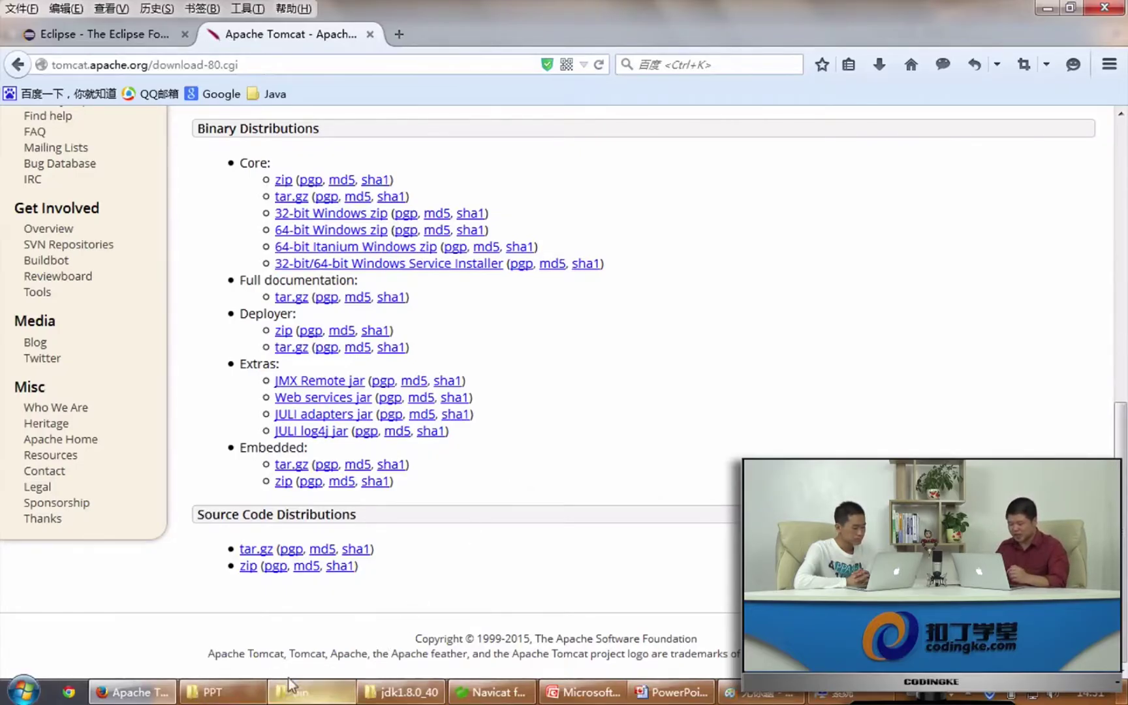
# Step: Switch to File Explorer and open the eclipse folder inside tools\eclipse-java-luna-SR1-win32-x86_64 to locate eclipse.exe
pyautogui.click(312, 688)
pyautogui.click(255, 31)
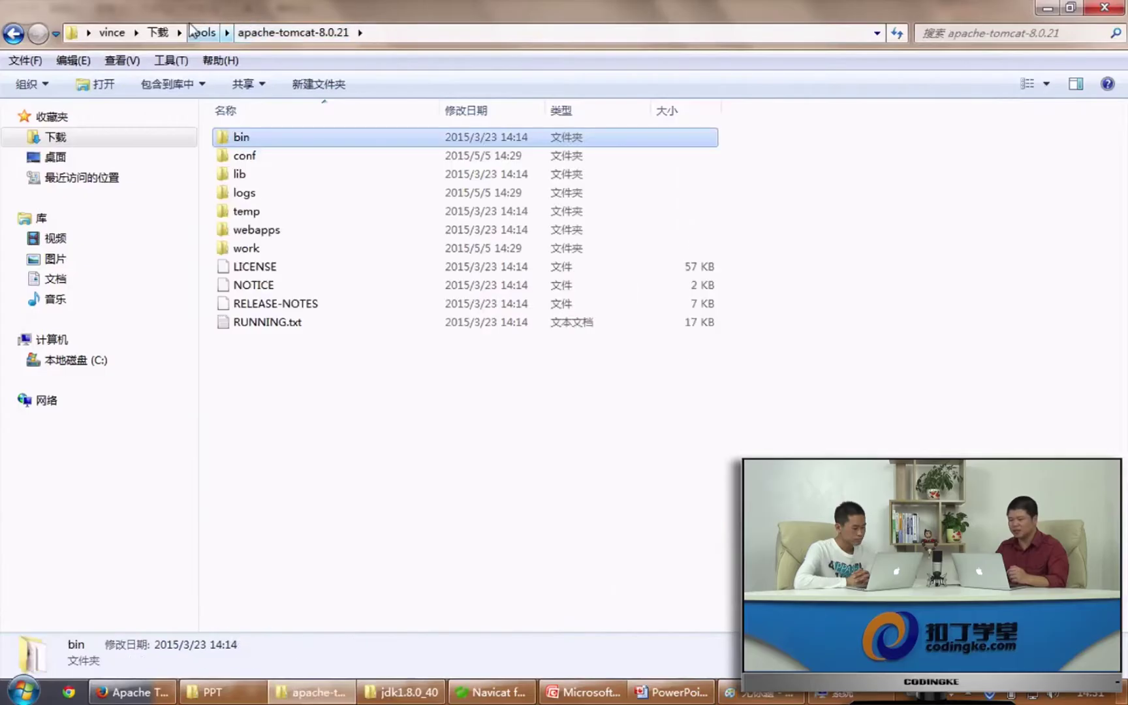
pyautogui.click(203, 32)
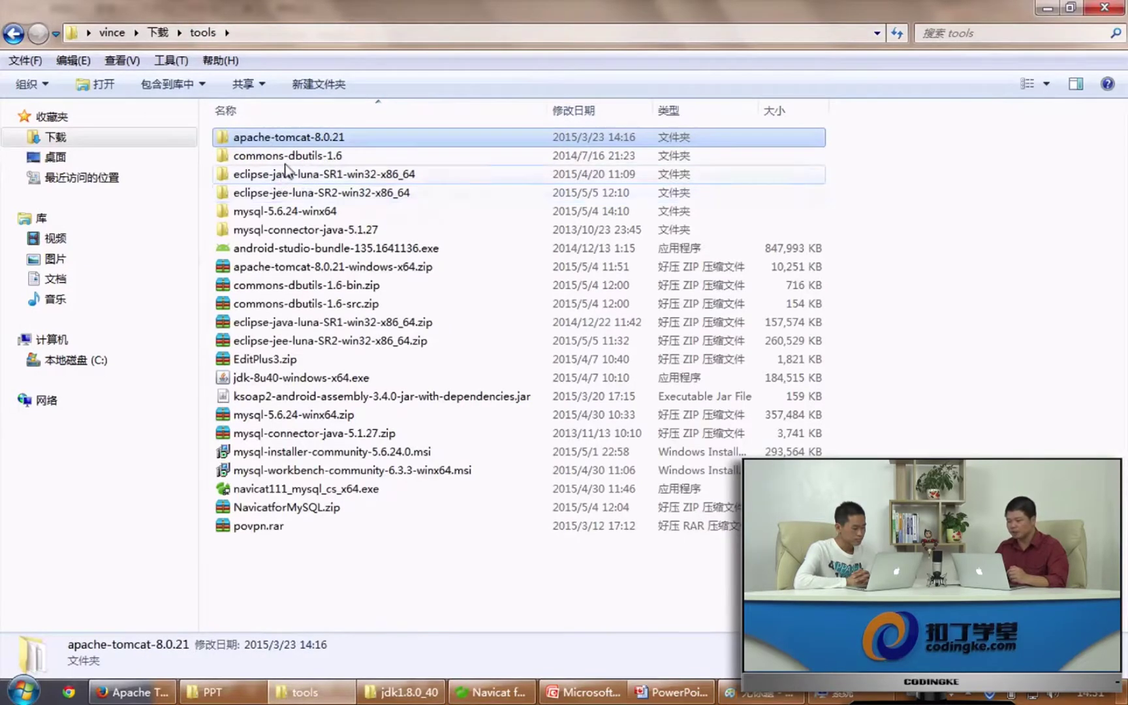
pyautogui.doubleClick(287, 173)
pyautogui.doubleClick(257, 132)
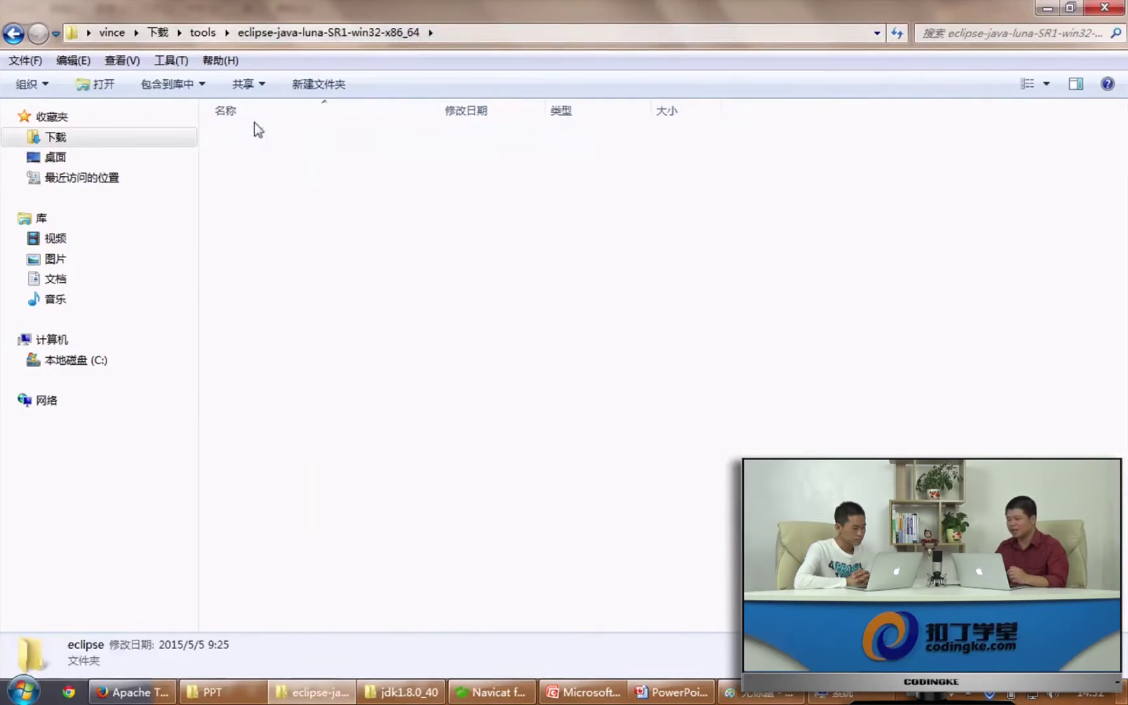
pyautogui.click(252, 286)
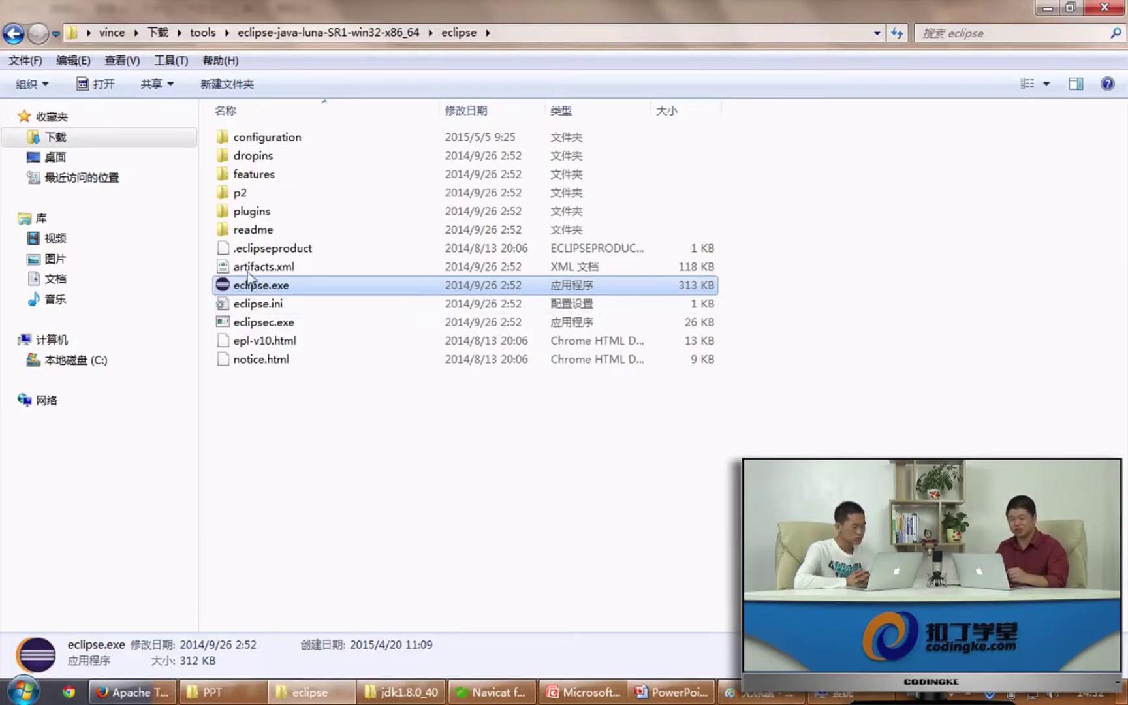
pyautogui.click(347, 497)
# Step: Switch to Firefox and open the Downloads page of the Eclipse website to find the Java EE package
pyautogui.click(134, 692)
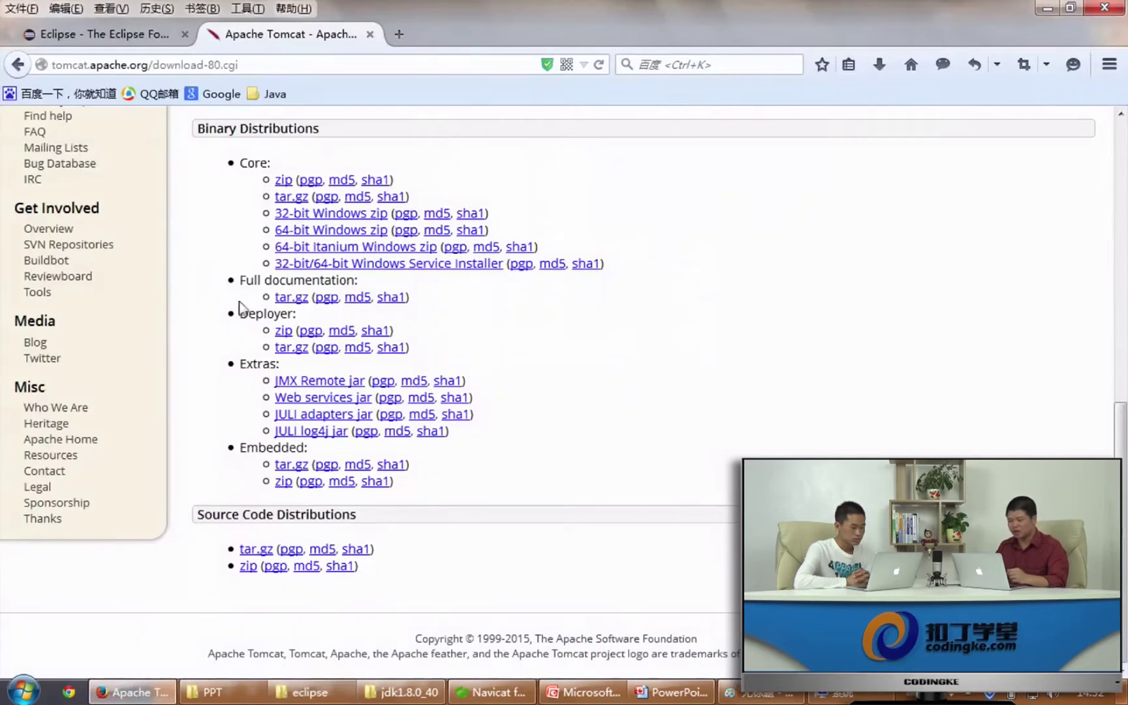
pyautogui.click(113, 29)
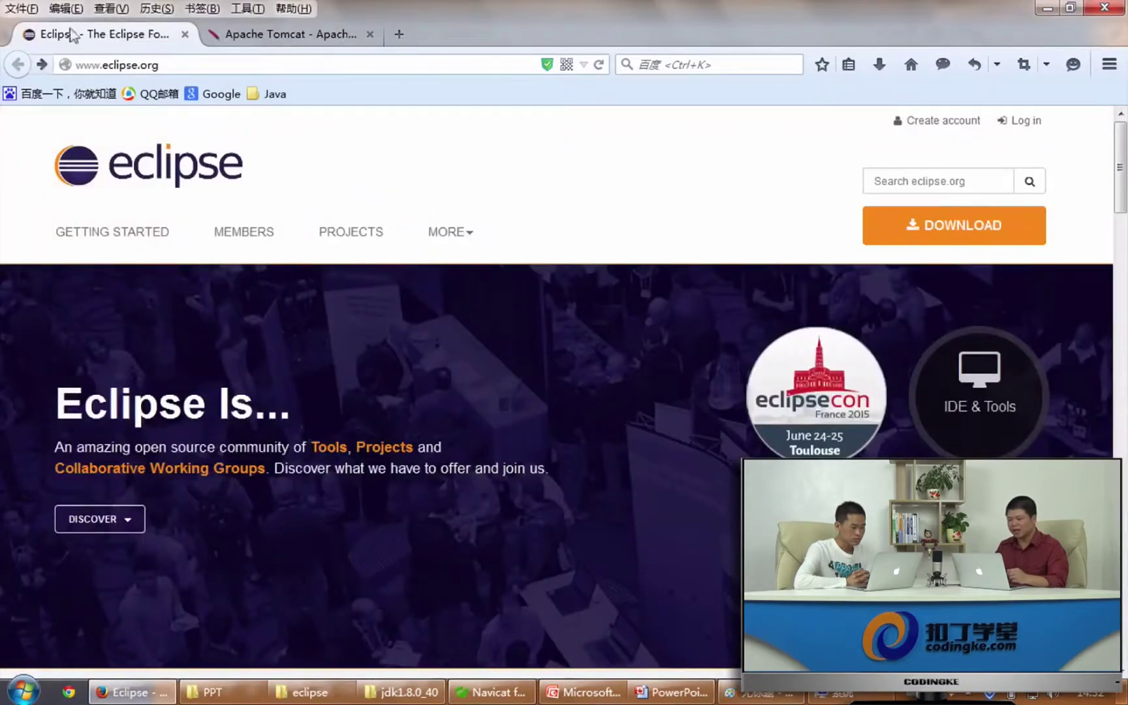
pyautogui.click(910, 207)
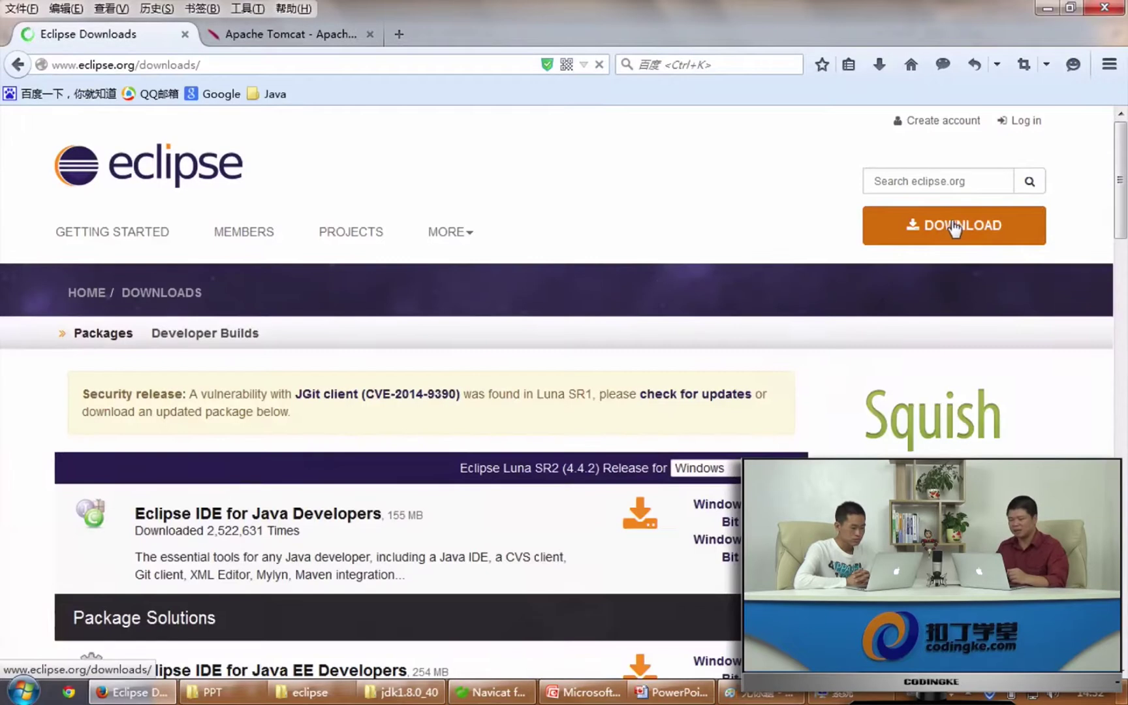
pyautogui.scroll(-3, 386, 488)
pyautogui.scroll(-2, 386, 488)
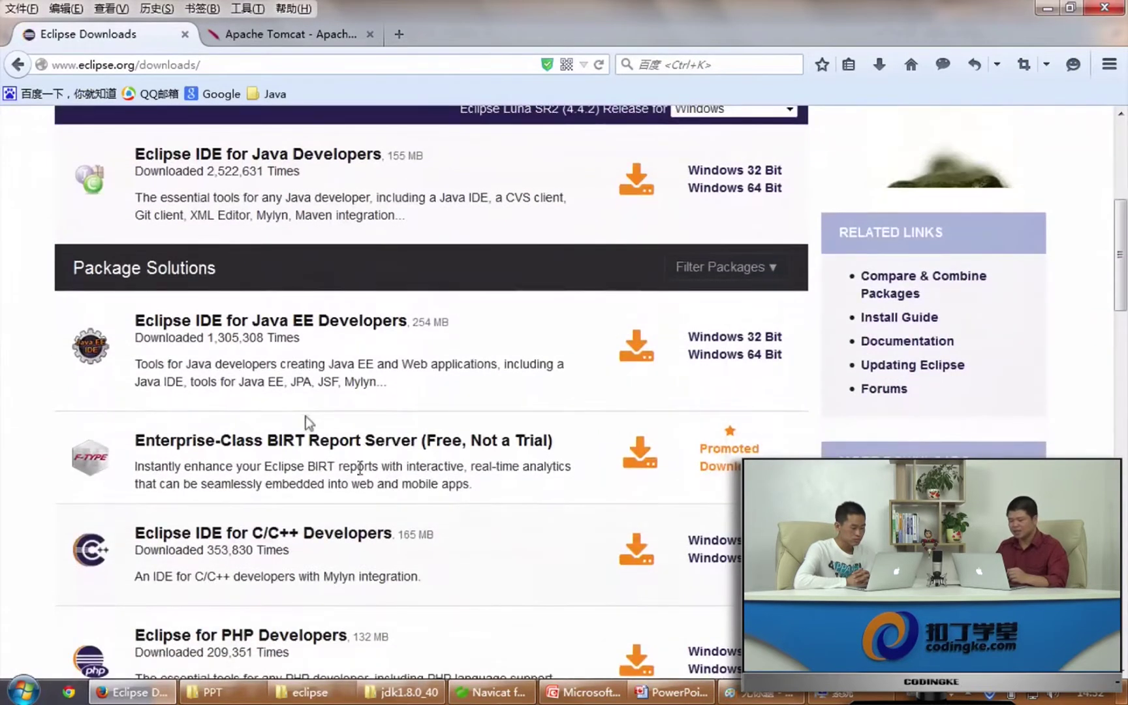
pyautogui.moveTo(139, 318); pyautogui.dragTo(235, 293)
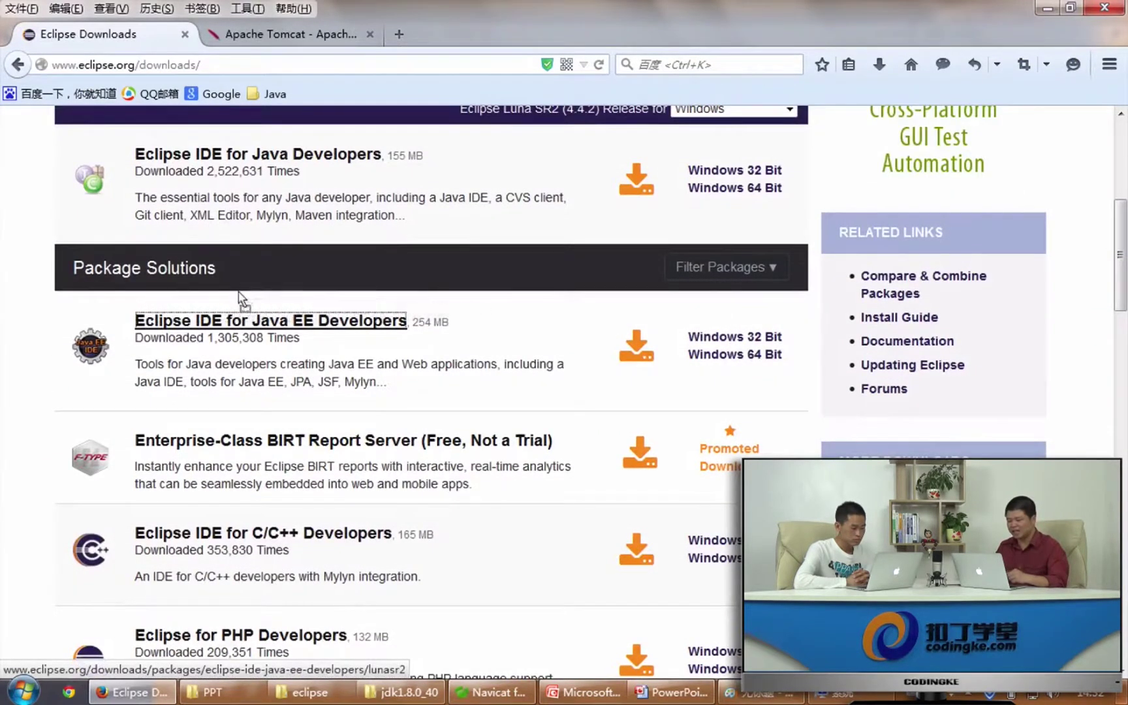
pyautogui.middleClick(235, 292)
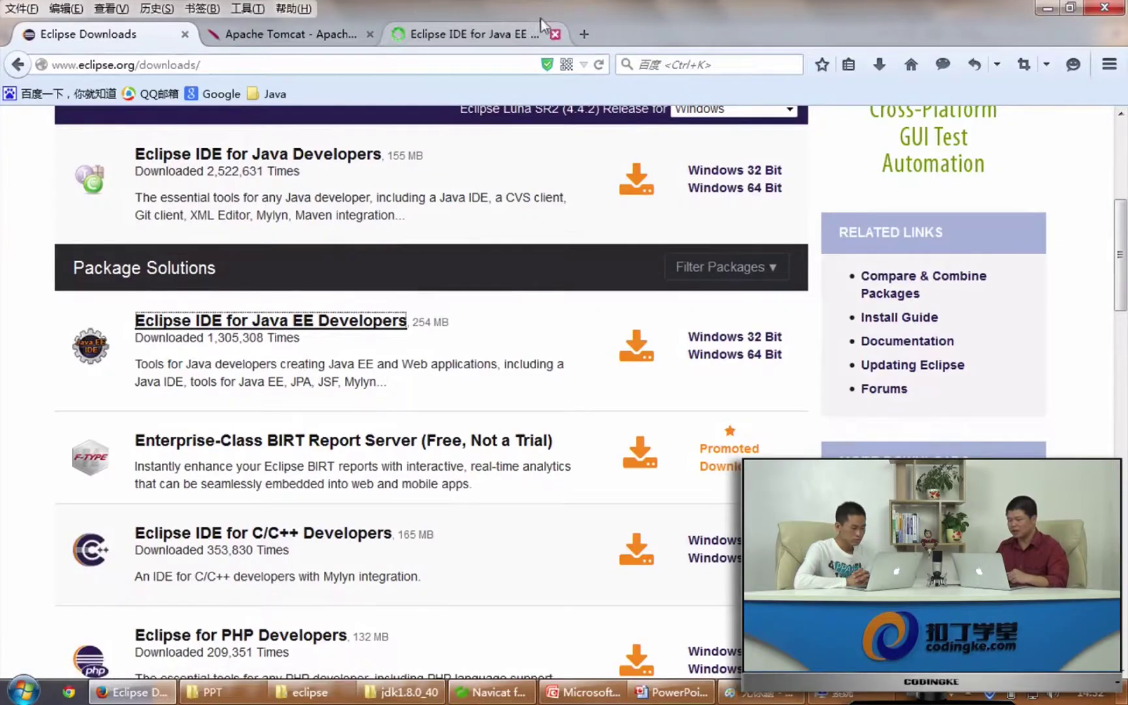
pyautogui.click(554, 34)
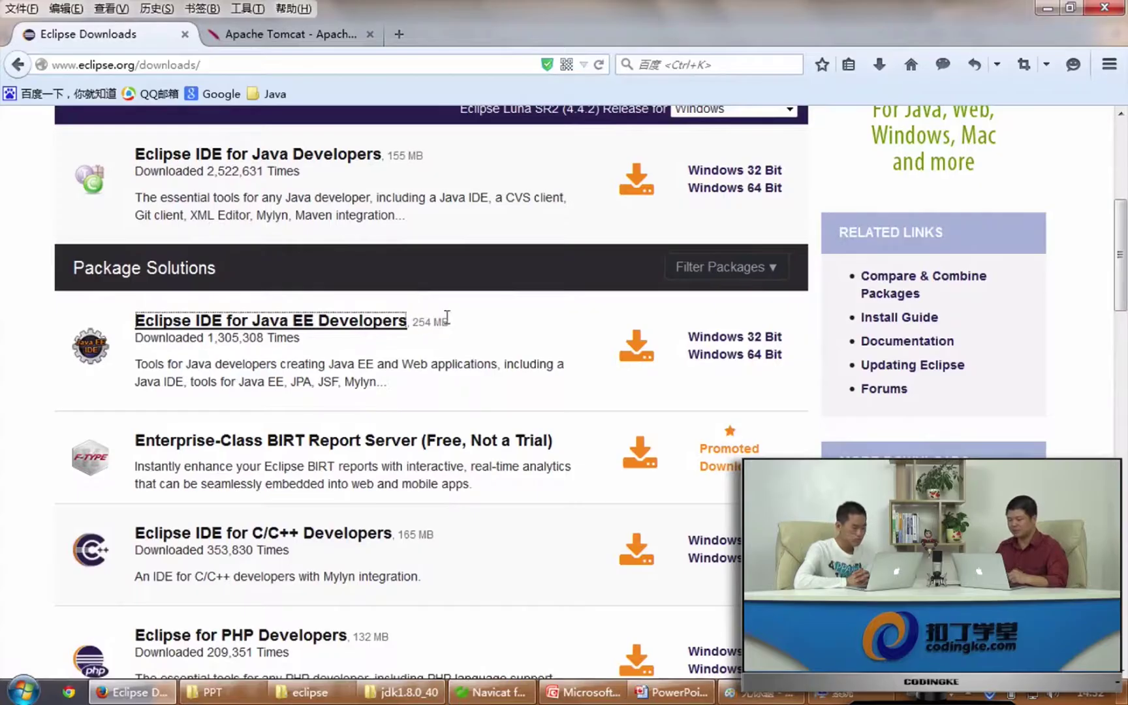
# Step: Examine the Eclipse IDE for Java EE Developers entry, its Web applications description and its Windows 64 Bit download
pyautogui.moveTo(448, 318); pyautogui.dragTo(138, 313)
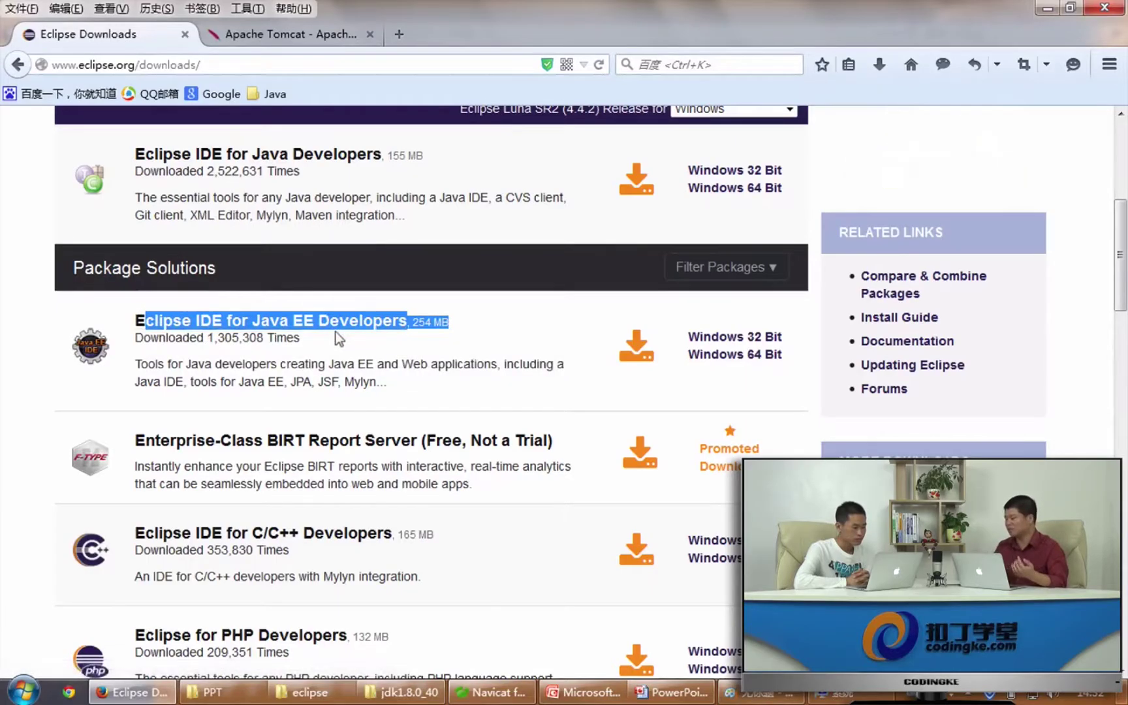
pyautogui.moveTo(399, 363); pyautogui.dragTo(497, 365)
pyautogui.click(424, 363)
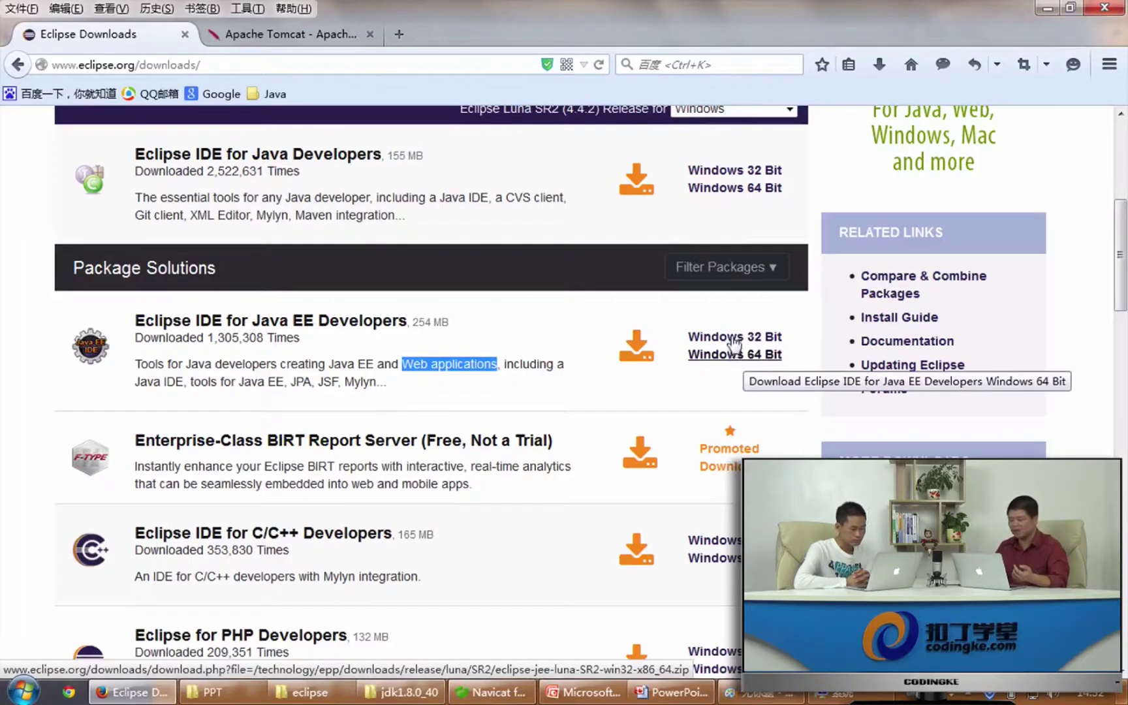
pyautogui.click(584, 285)
pyautogui.scroll(2, 605, 267)
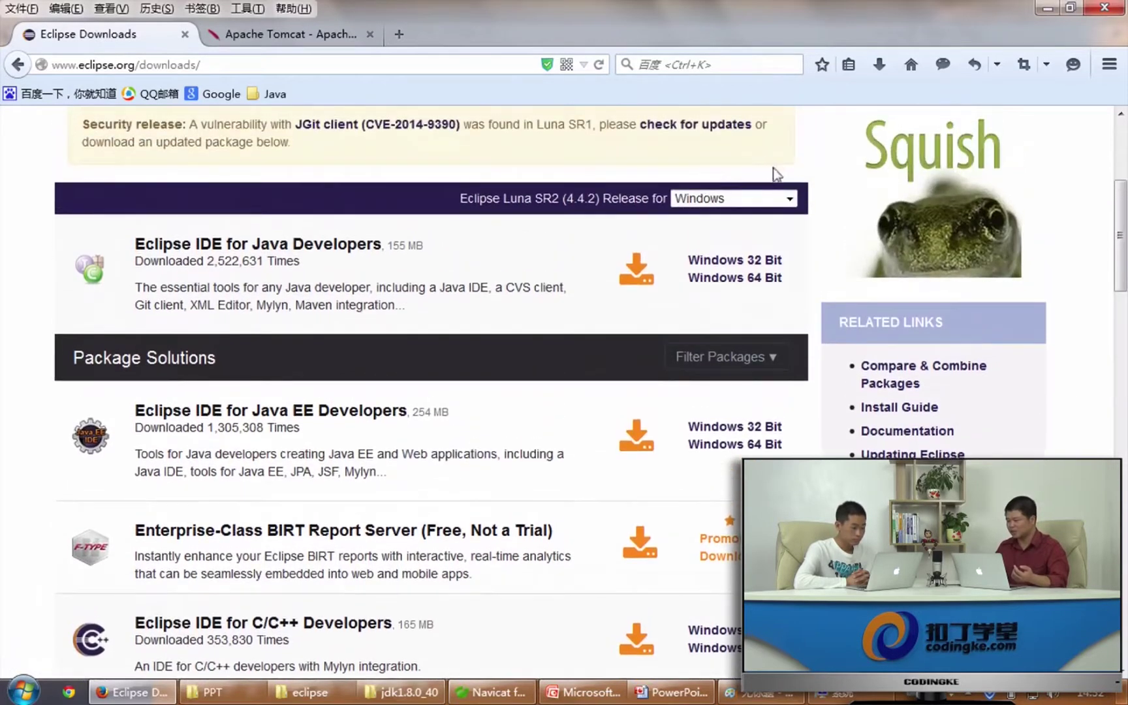